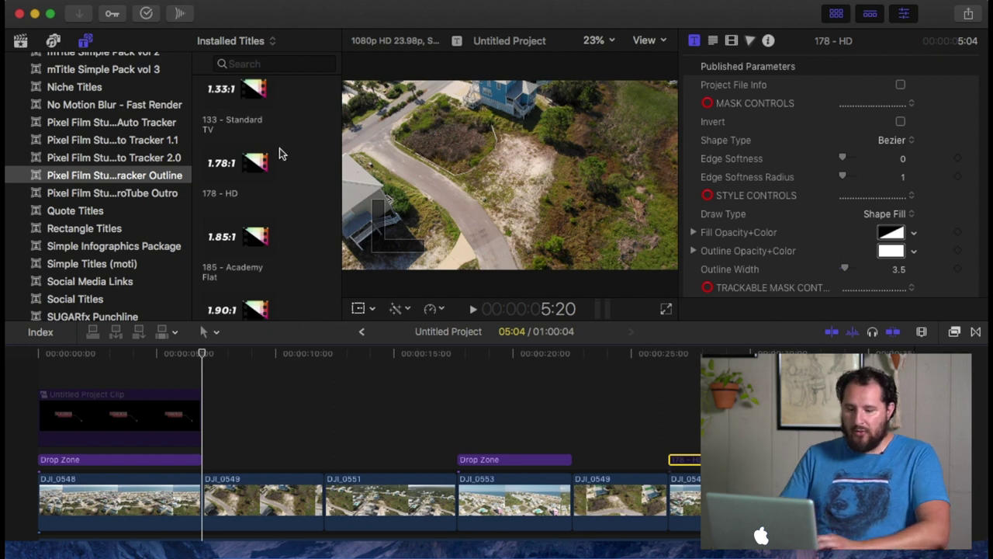
# Place the 178 - HD title above DJI_0549 and trim its end to the clip's edge.
pyautogui.click(230, 165)
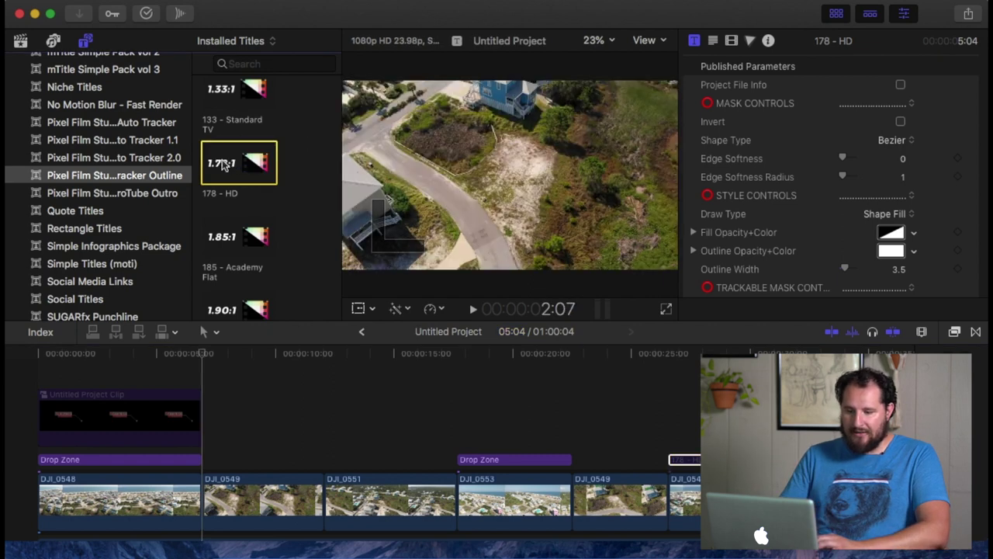
pyautogui.moveTo(225, 166); pyautogui.dragTo(211, 458)
pyautogui.moveTo(338, 462); pyautogui.dragTo(321, 460)
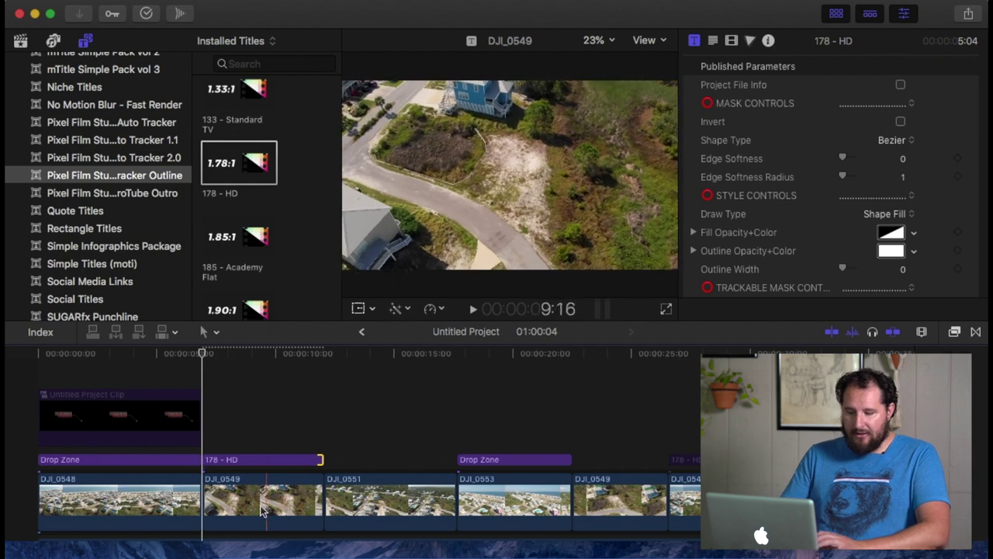
# Play and scrub the shot back to the title's first frame, then select the title clip.
pyautogui.press('space')
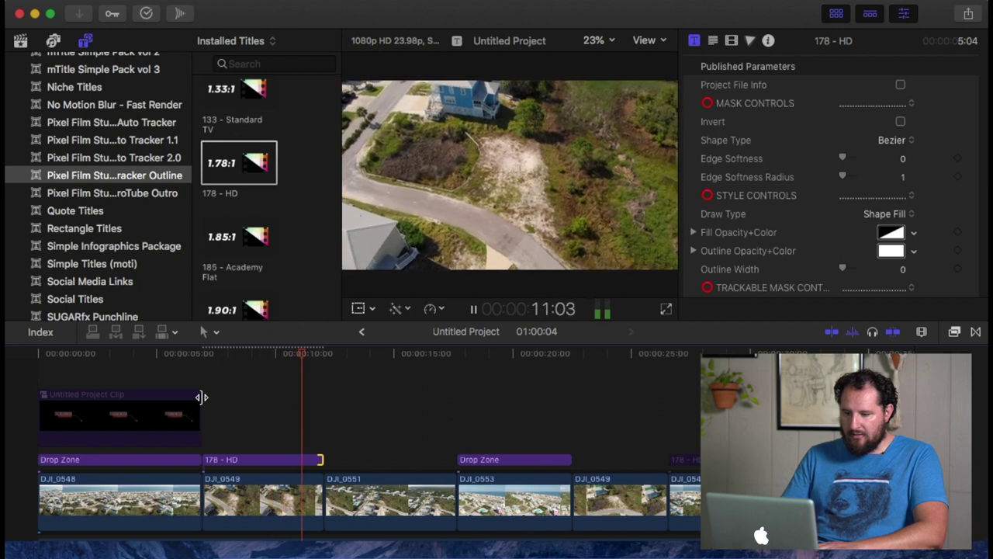
pyautogui.press('space')
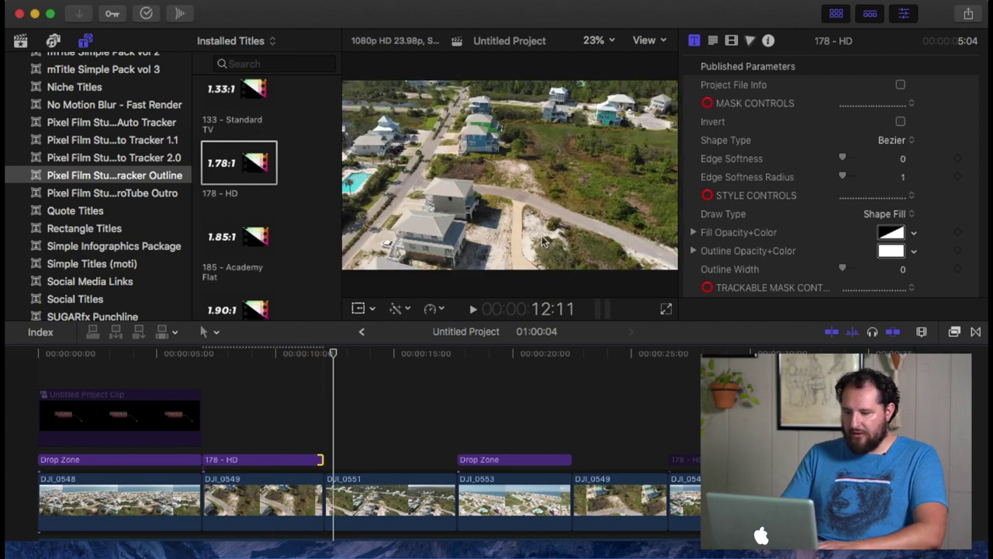
pyautogui.click(324, 355)
pyautogui.moveTo(325, 355); pyautogui.dragTo(308, 355)
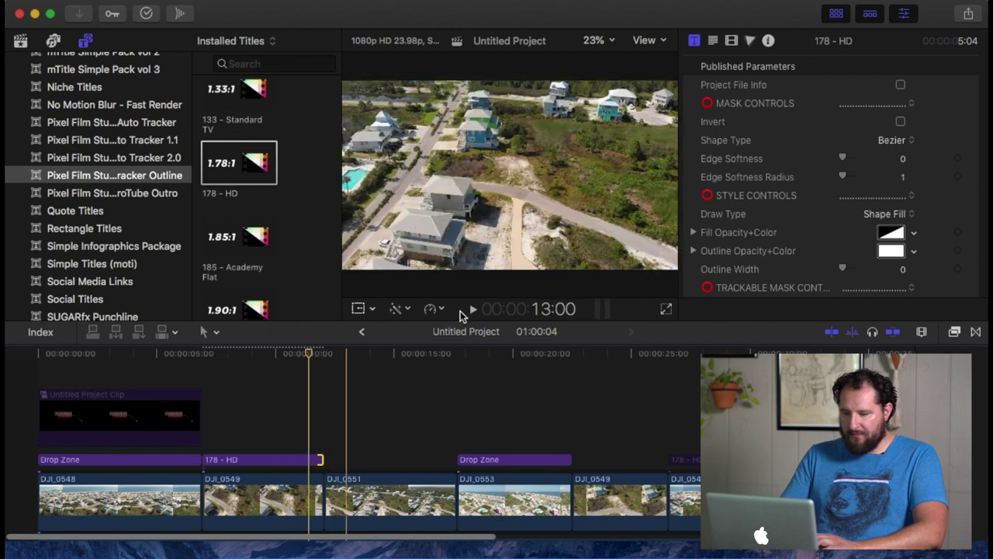
pyautogui.click(219, 353)
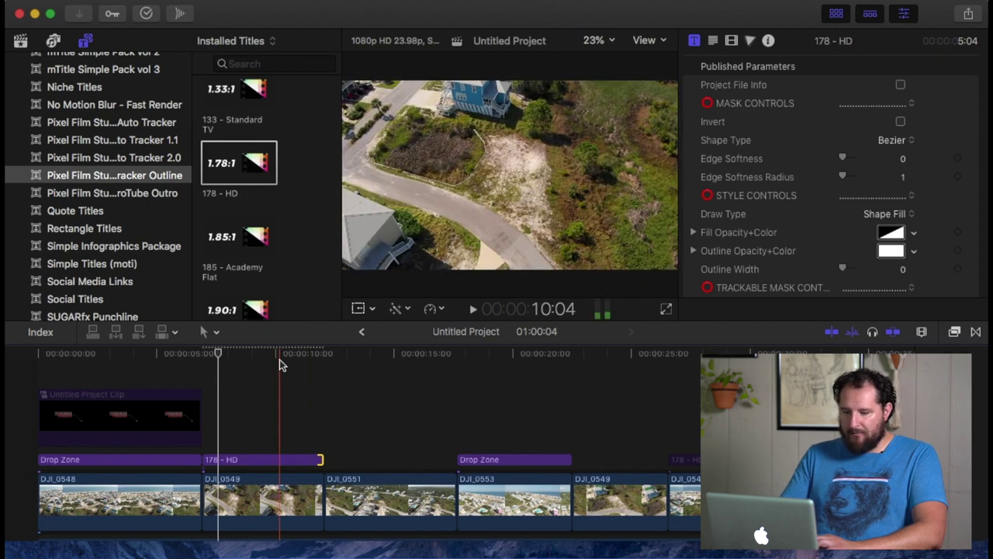
pyautogui.click(204, 354)
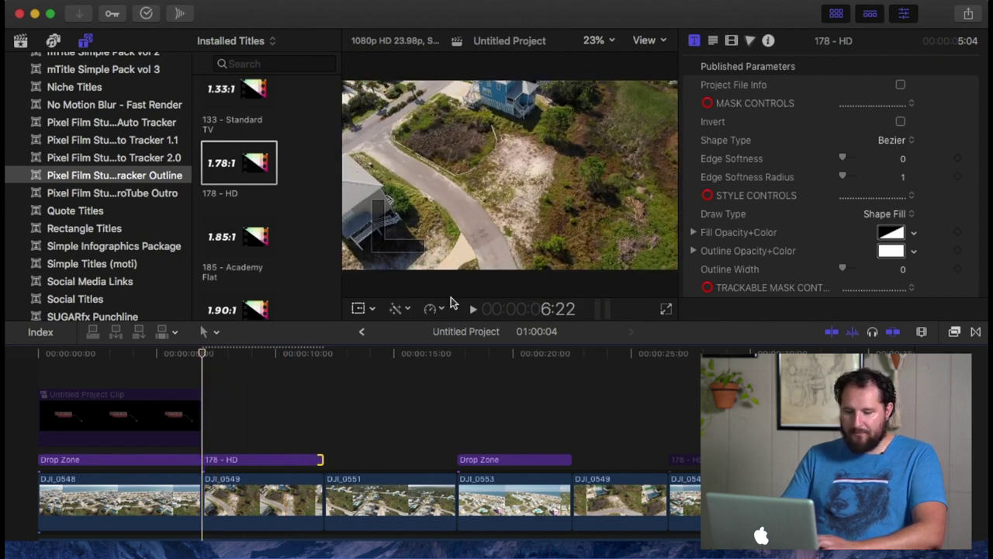
pyautogui.click(234, 459)
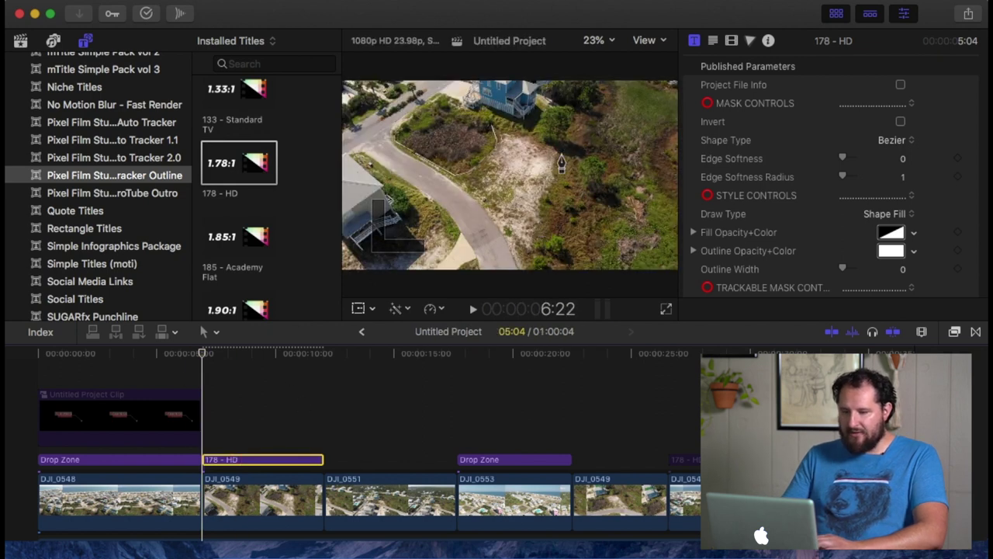
# Place four corner points around the sandy lot, close the shape, and enlarge the viewer.
pyautogui.click(510, 127)
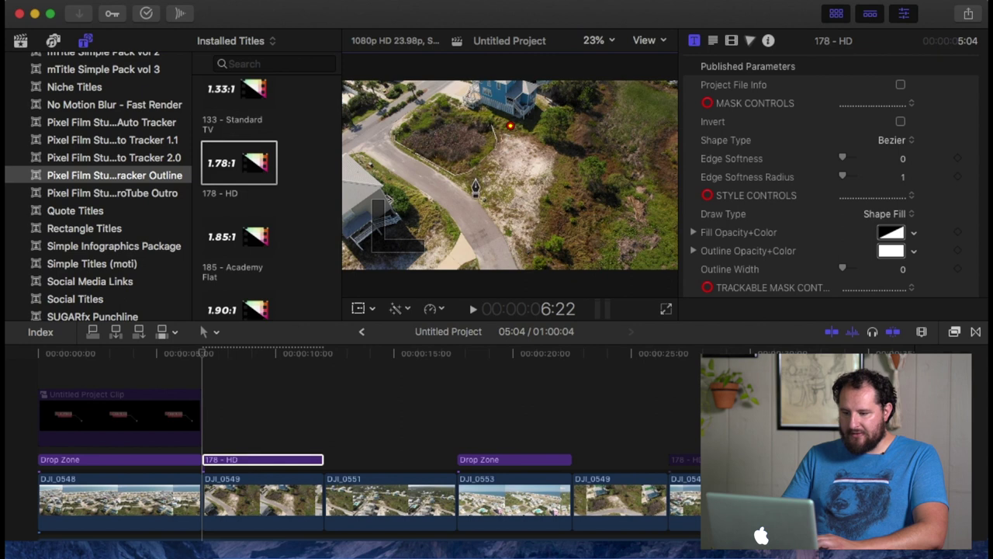
pyautogui.click(463, 183)
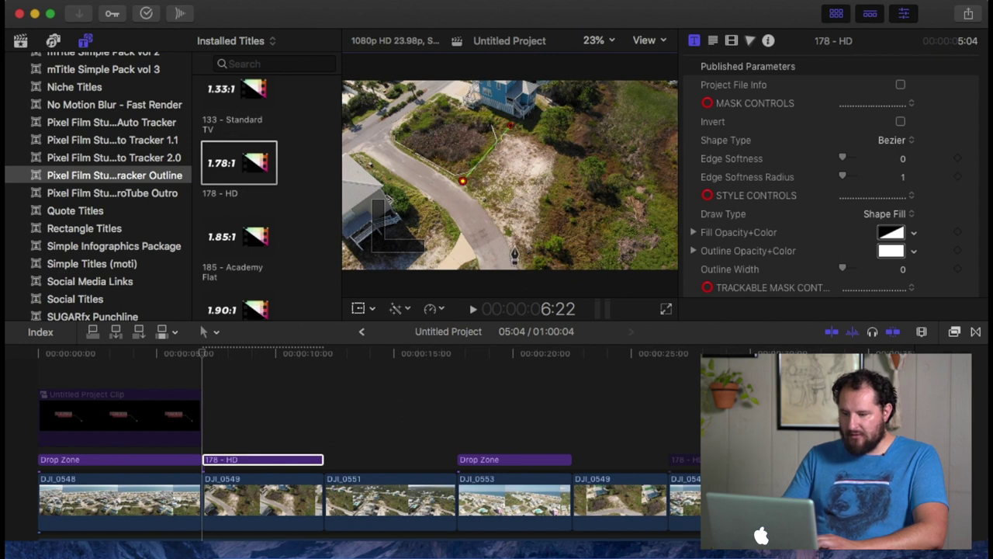
pyautogui.click(520, 262)
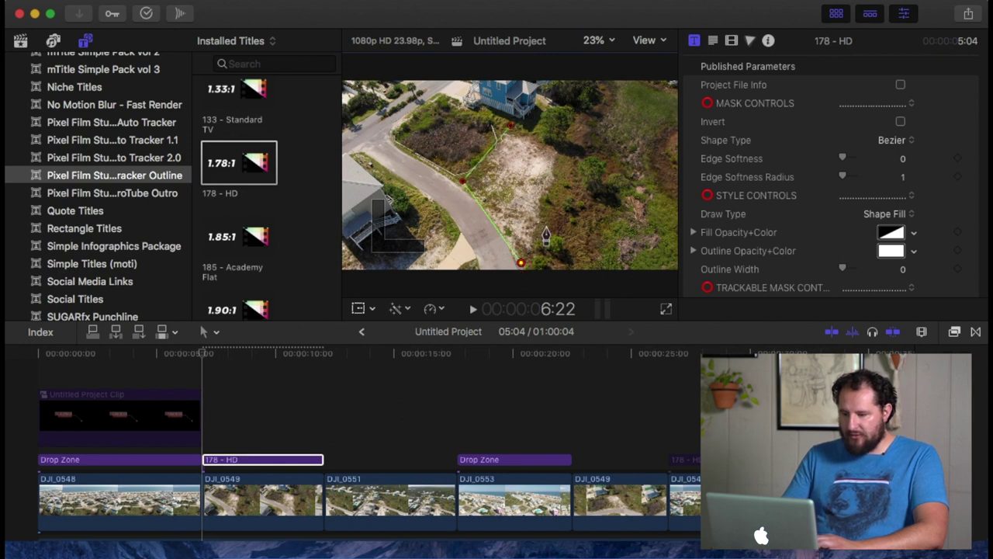
pyautogui.click(566, 148)
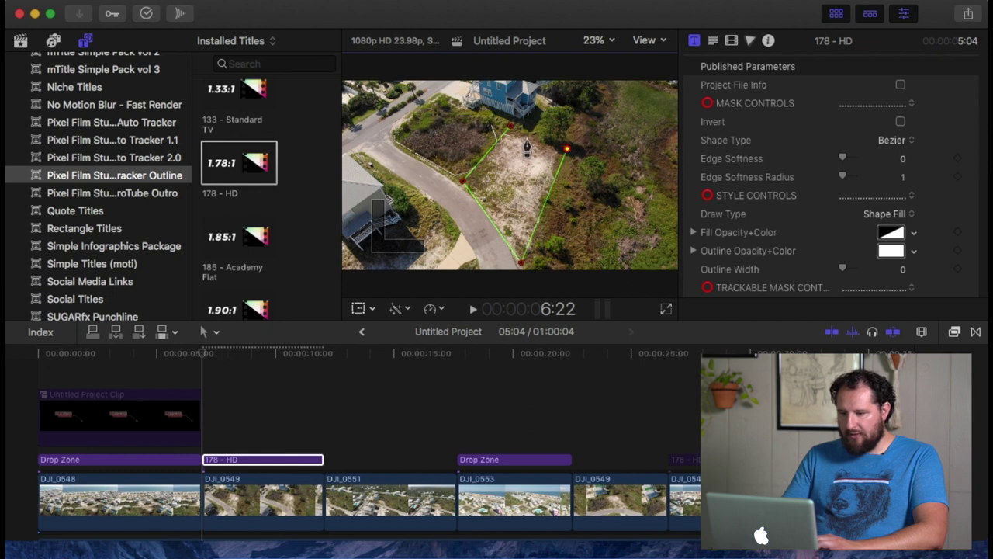
pyautogui.click(511, 125)
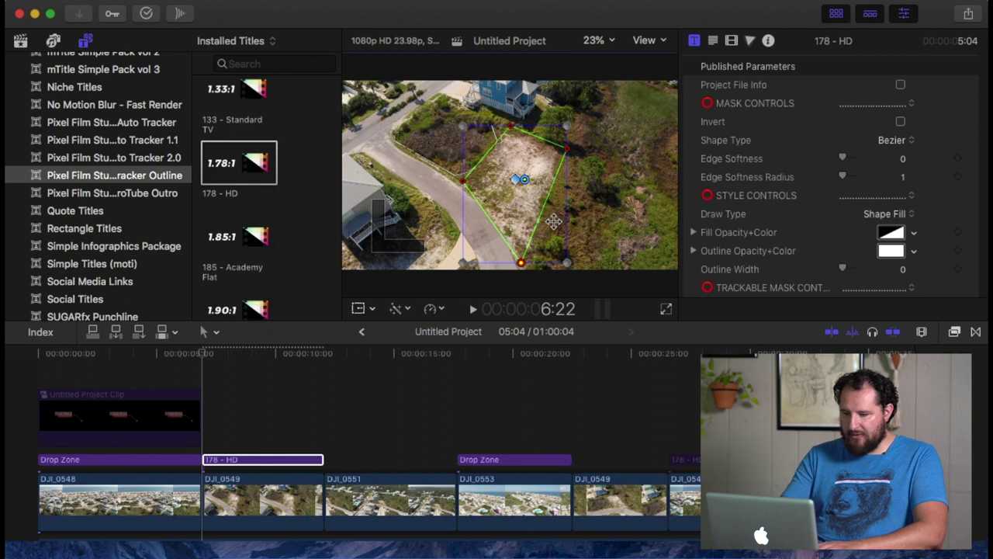
pyautogui.press('super+equal')
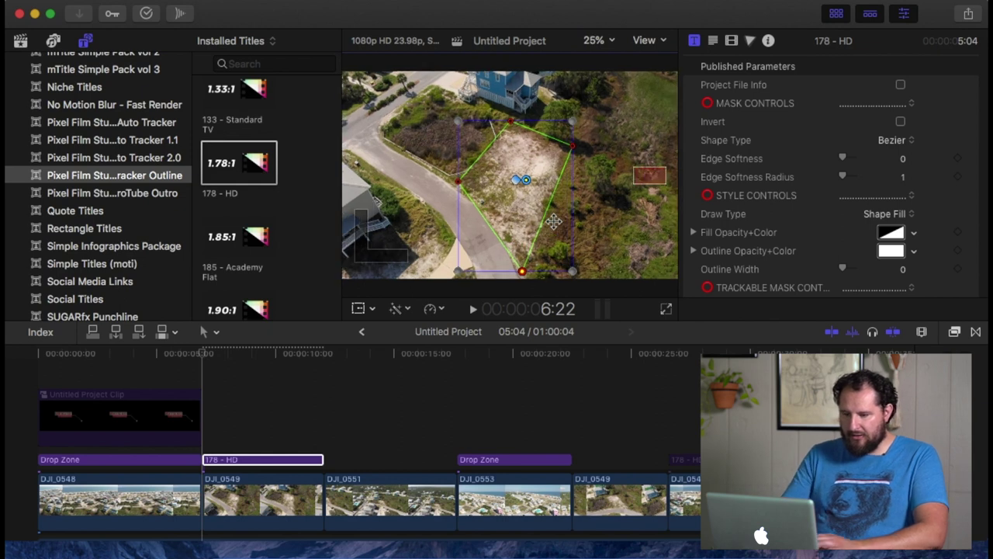
pyautogui.moveTo(532, 321); pyautogui.dragTo(528, 371)
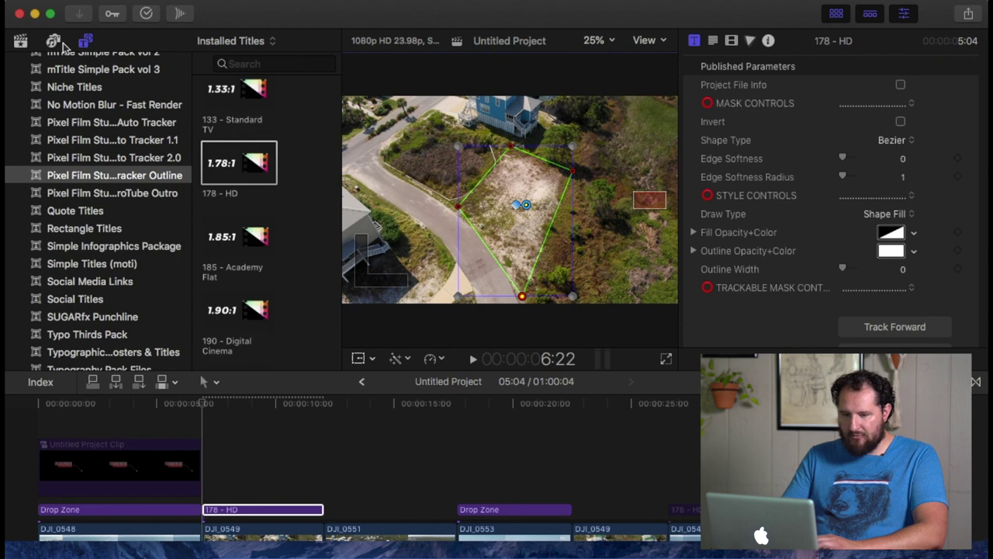
# Collapse the libraries and title category lists and hide the browser to widen the viewer.
pyautogui.click(21, 42)
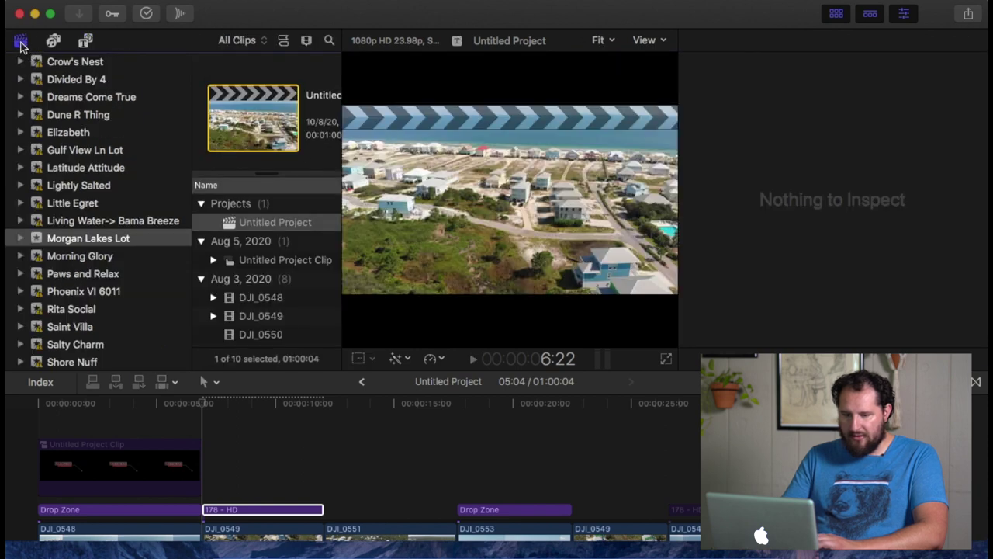
pyautogui.click(21, 43)
pyautogui.click(85, 42)
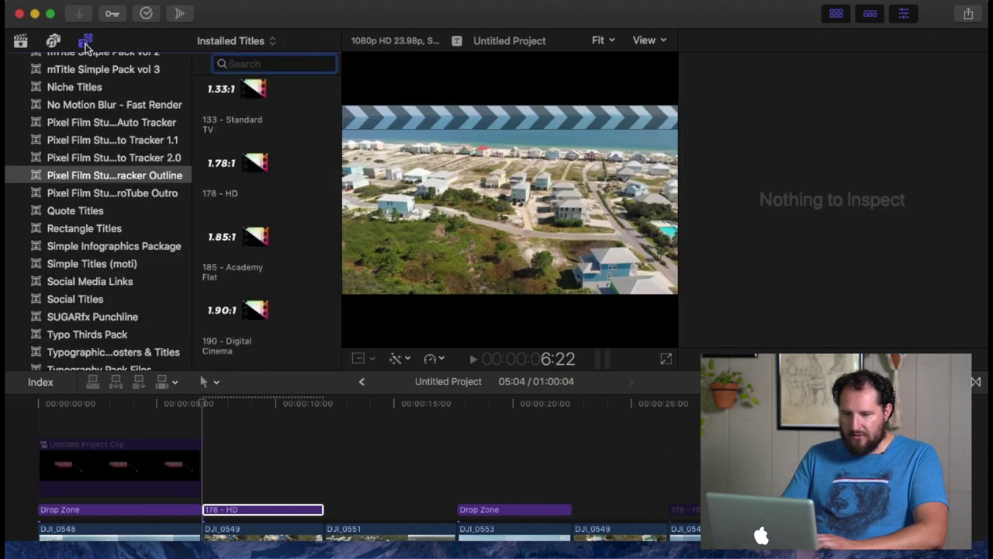
pyautogui.click(85, 44)
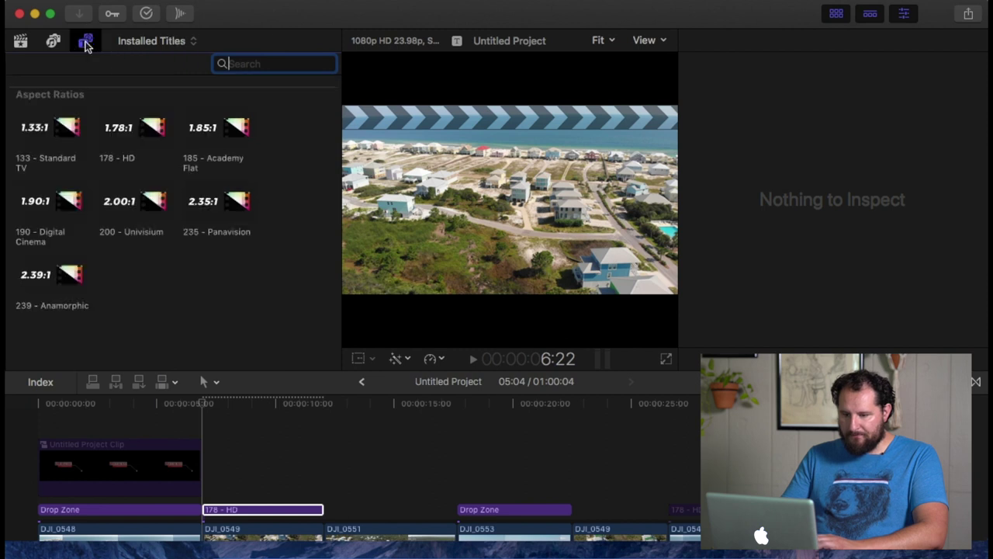
pyautogui.click(837, 14)
pyautogui.press('super+4')
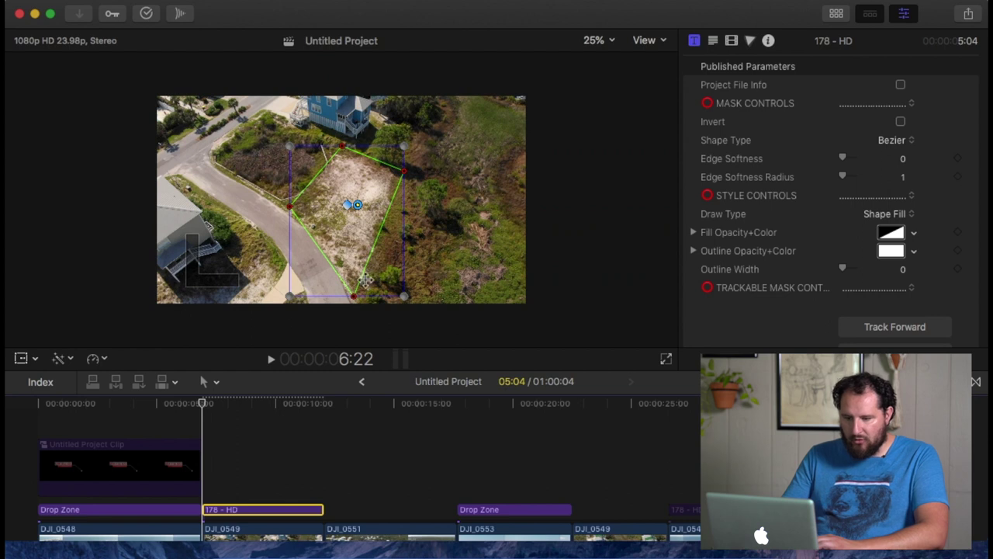
# Nudge the bottom mask point and select the left, right and bottom mask points.
pyautogui.moveTo(353, 298); pyautogui.dragTo(351, 294)
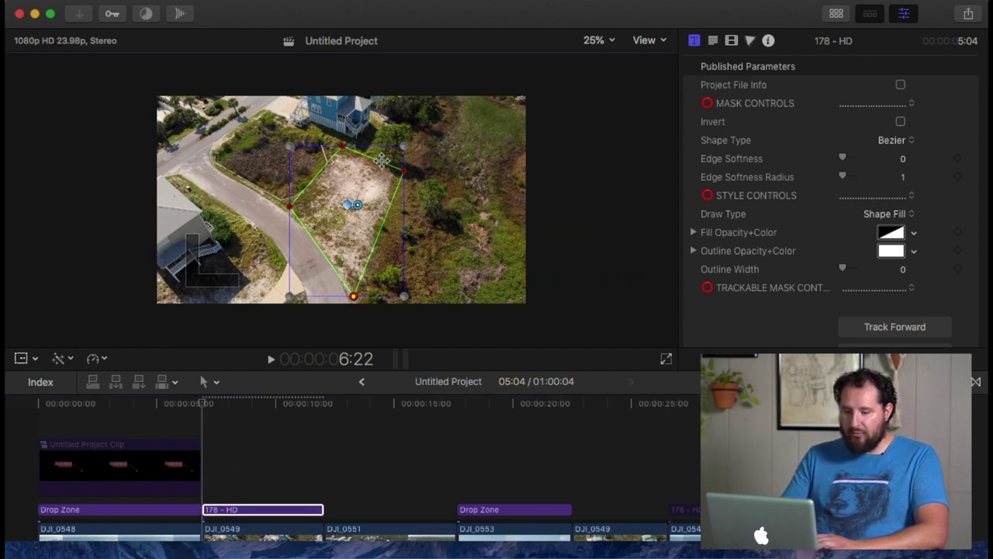
pyautogui.click(289, 206)
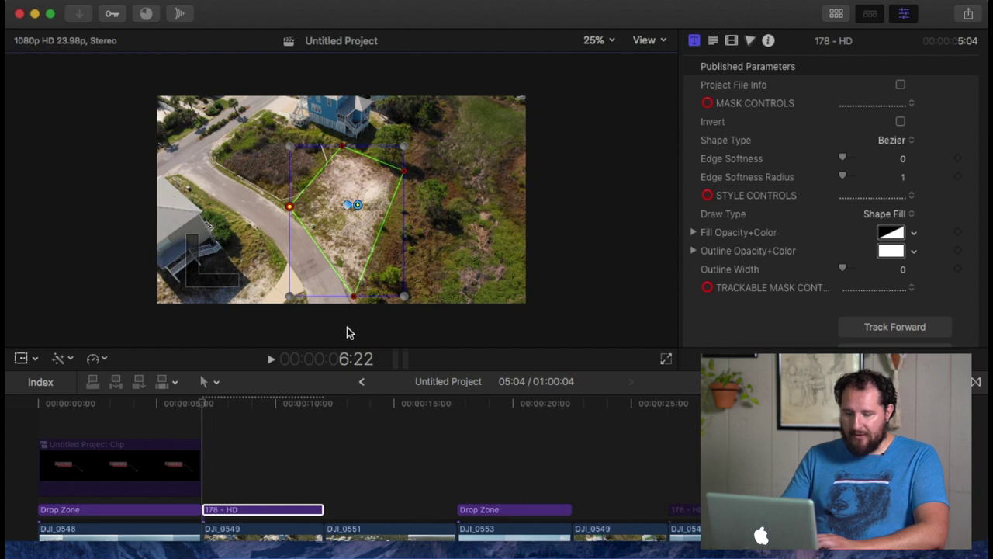
pyautogui.click(202, 404)
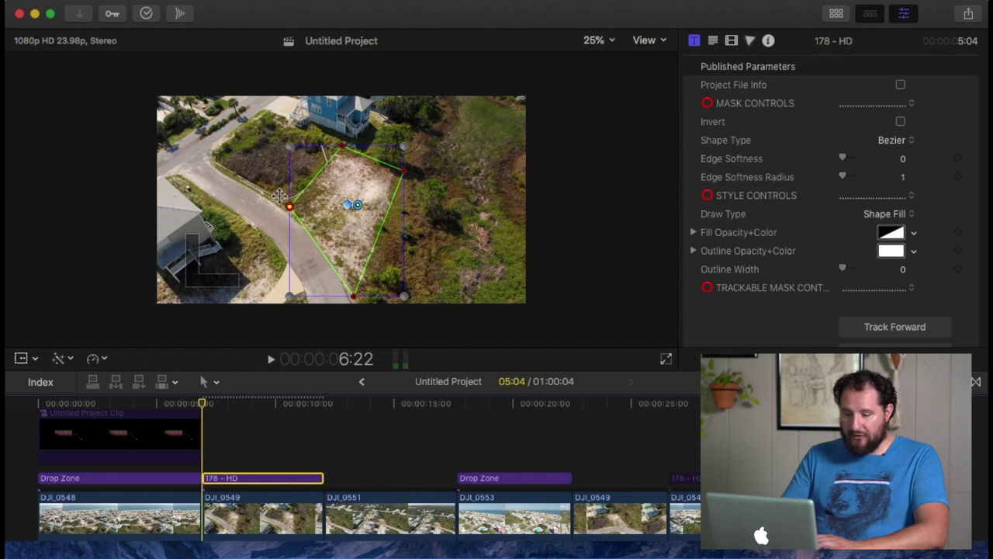
pyautogui.click(405, 169)
pyautogui.click(353, 296)
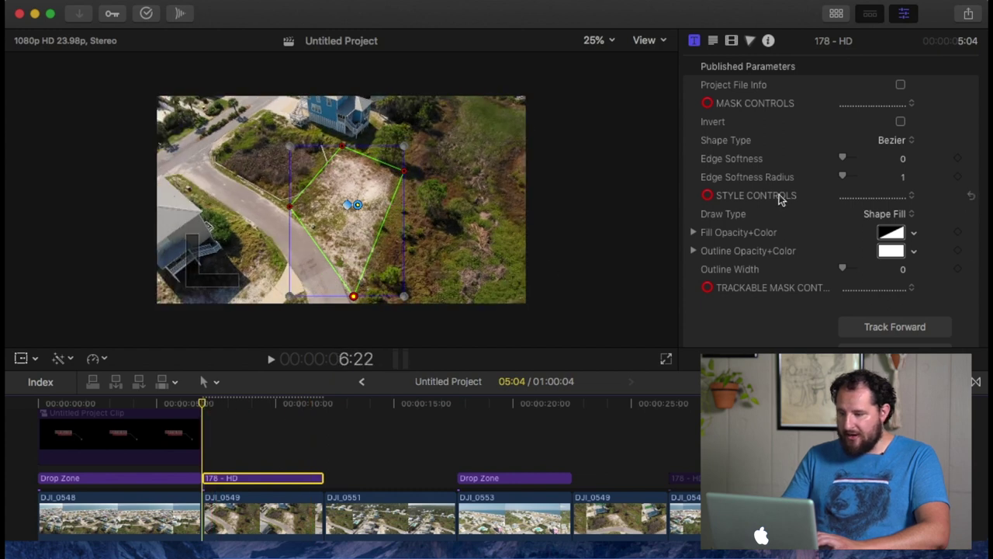
# Edit the title's Outline Width value in the Inspector.
pyautogui.scroll(-3, 776, 201)
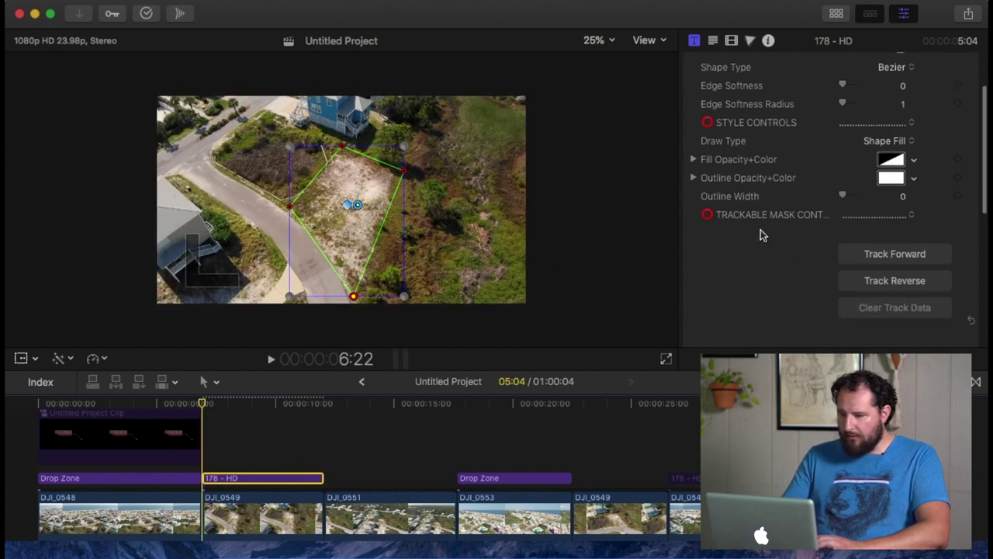
pyautogui.click(904, 197)
pyautogui.write('3.')
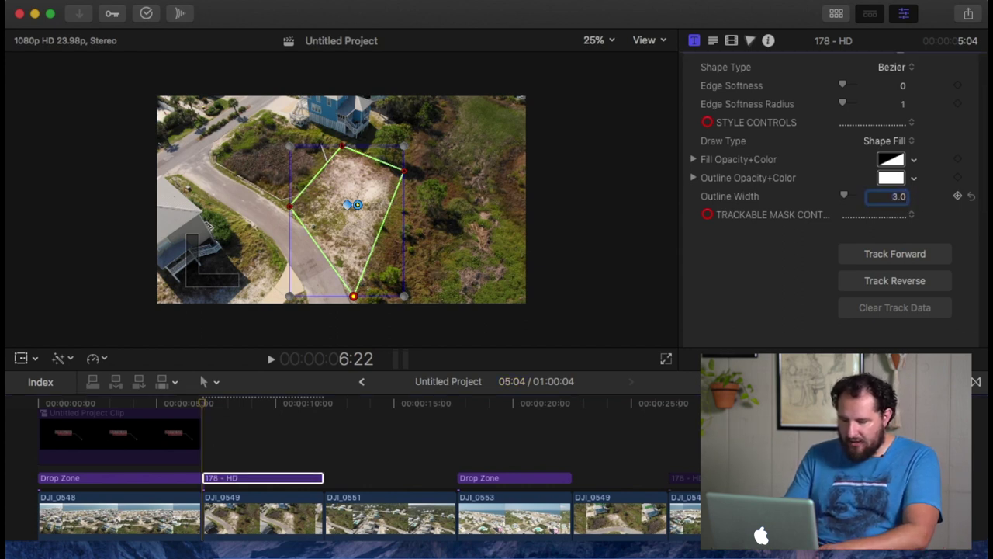
pyautogui.press('Return')
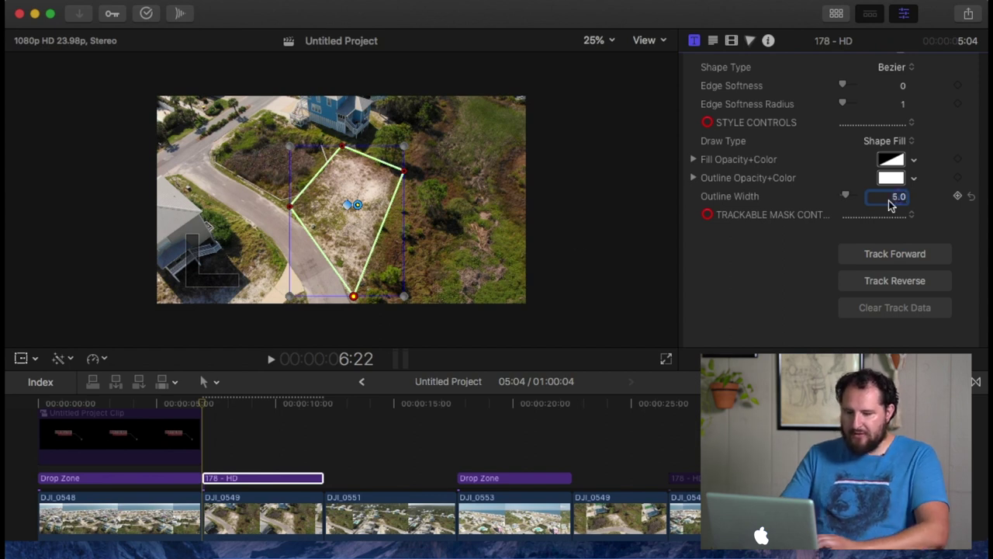
pyautogui.click(571, 224)
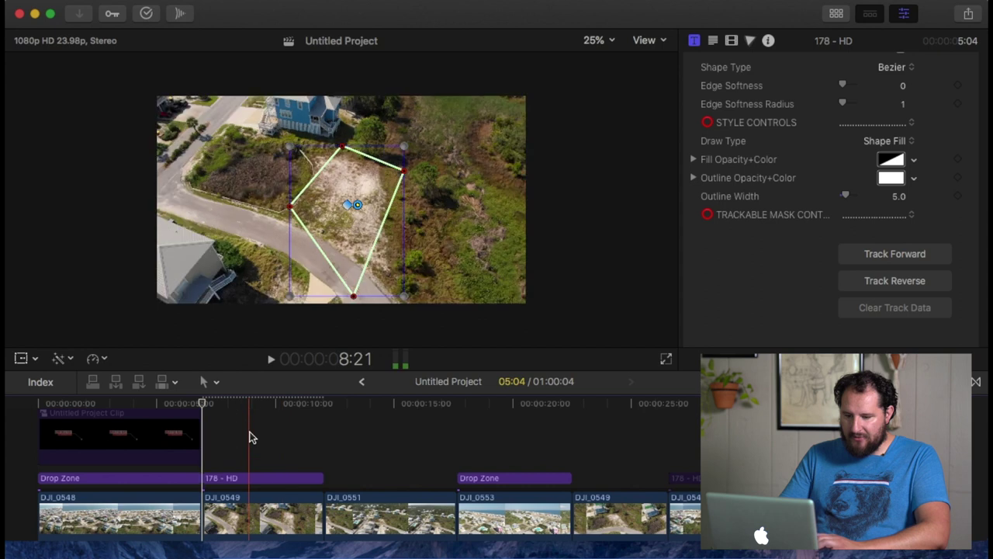
# Return to the title's first frame and play back the masked shot.
pyautogui.click(250, 435)
pyautogui.click(202, 404)
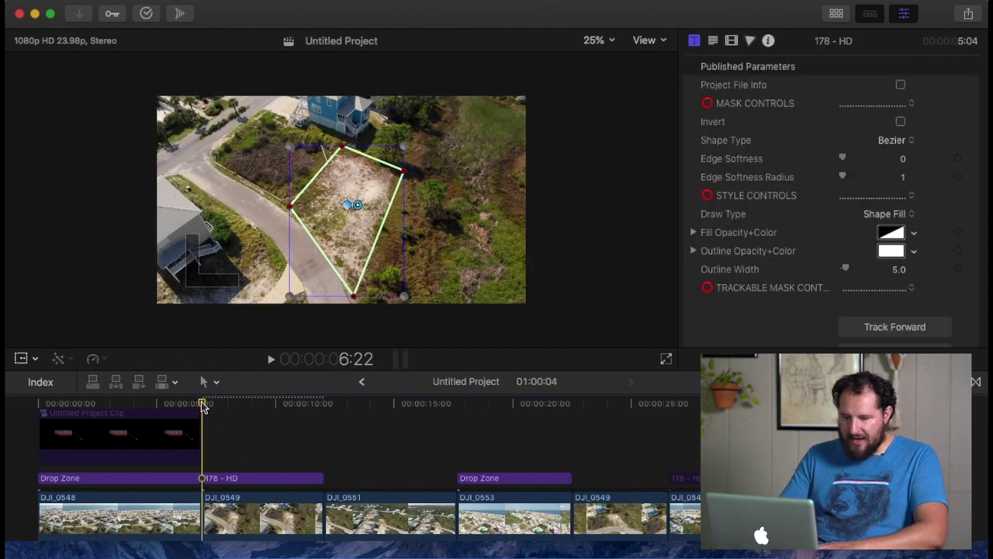
pyautogui.press('space')
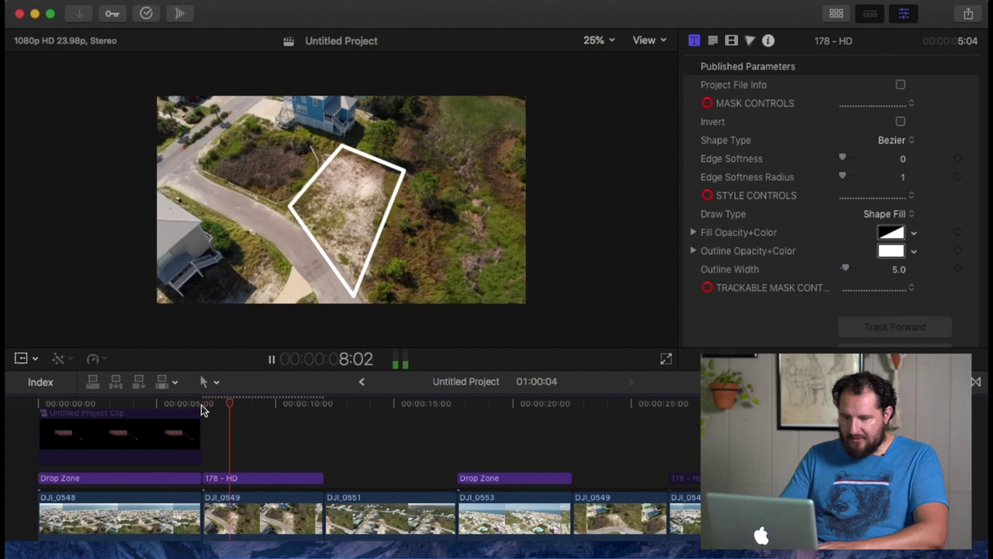
pyautogui.press('space')
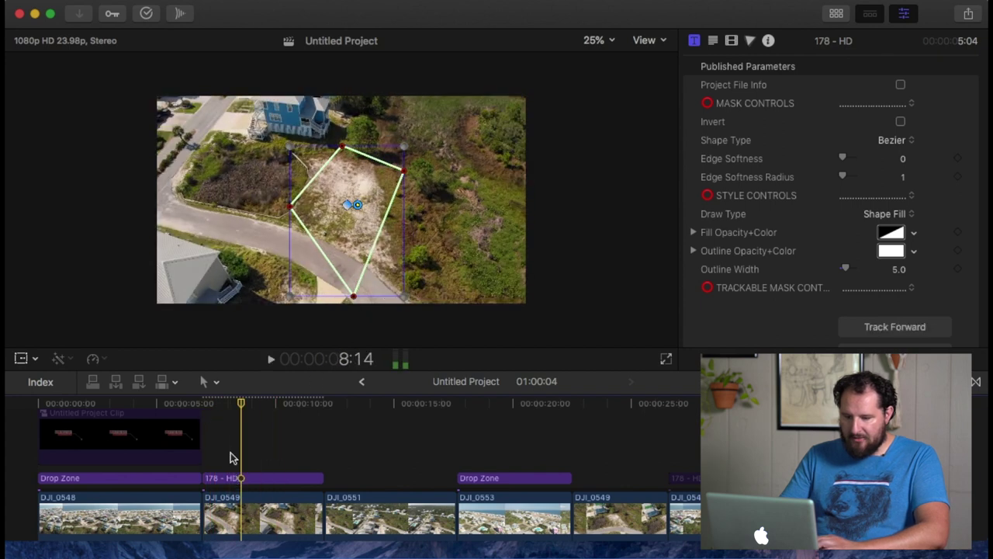
# Set the 178 - HD clip's Outline Width to 4.0.
pyautogui.click(211, 477)
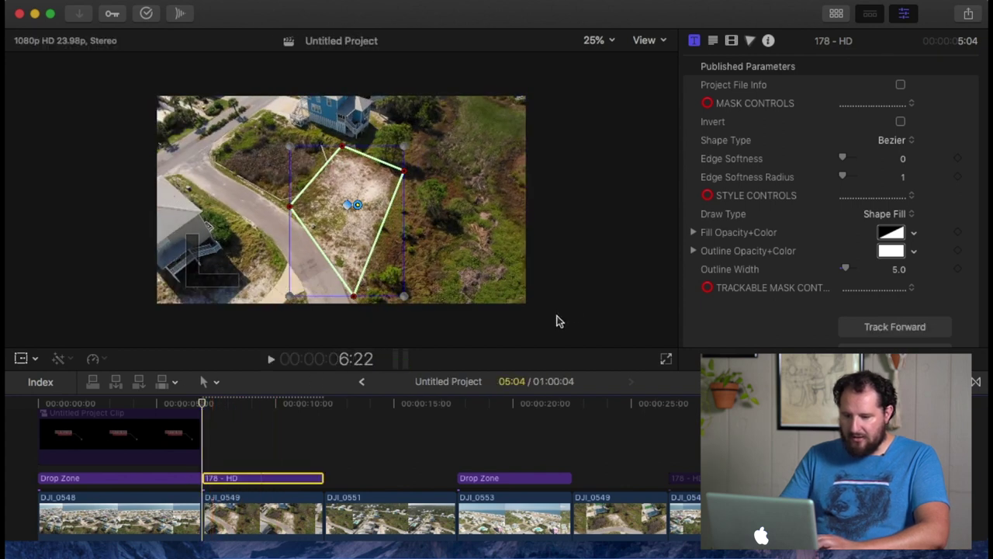
pyautogui.click(894, 268)
pyautogui.write('4')
pyautogui.press('Return')
pyautogui.click(211, 410)
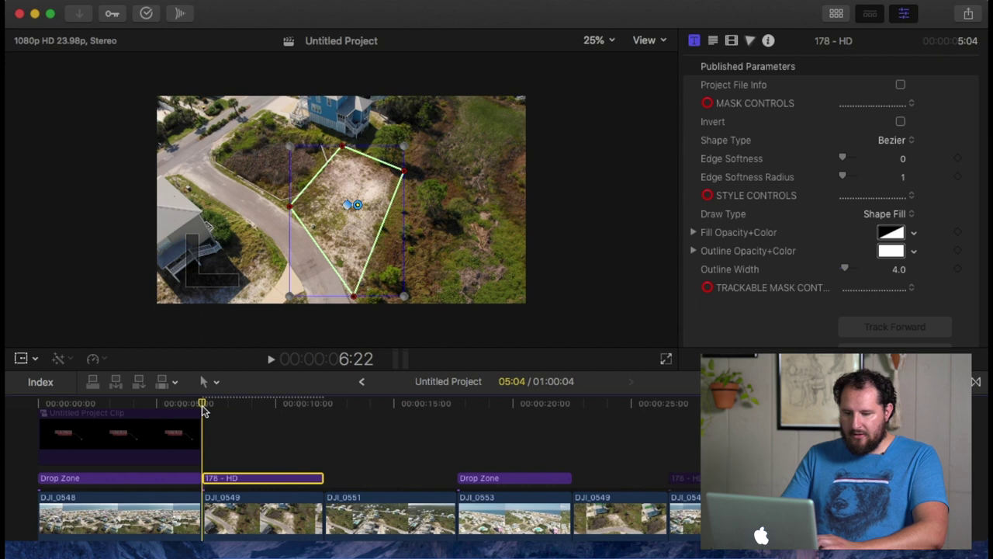
# Select the mask's left, right and top corner points for tracking.
pyautogui.scroll(-2, 782, 314)
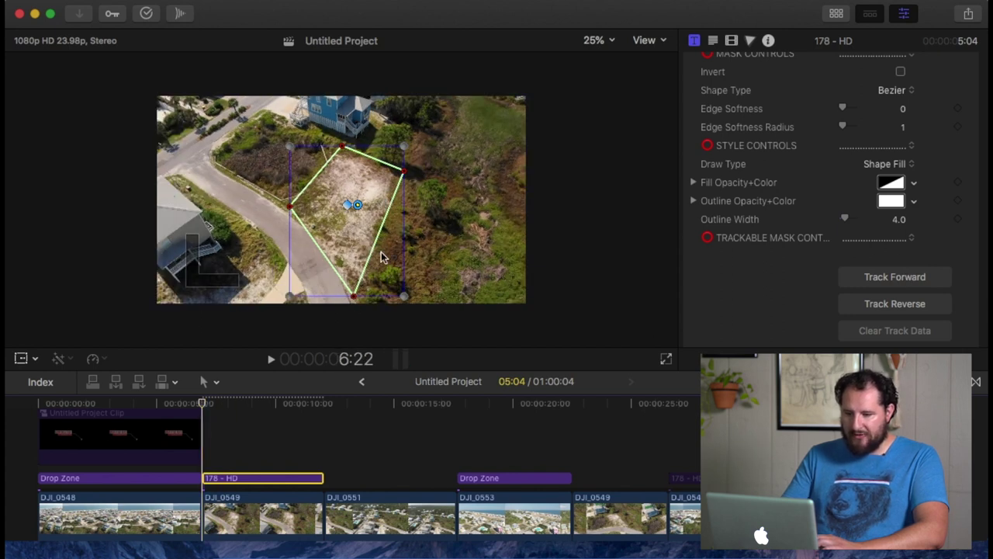
pyautogui.click(290, 206)
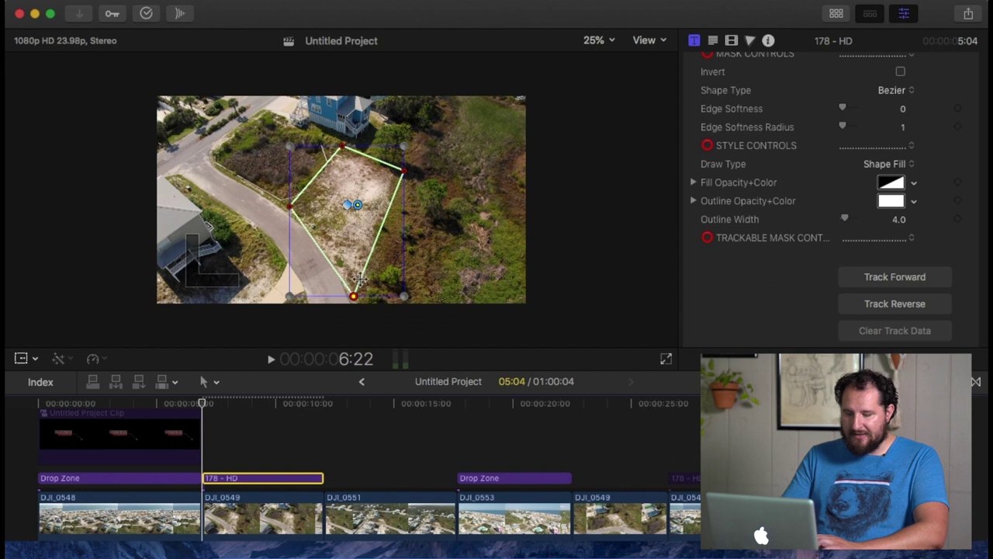
pyautogui.click(403, 170)
pyautogui.click(342, 146)
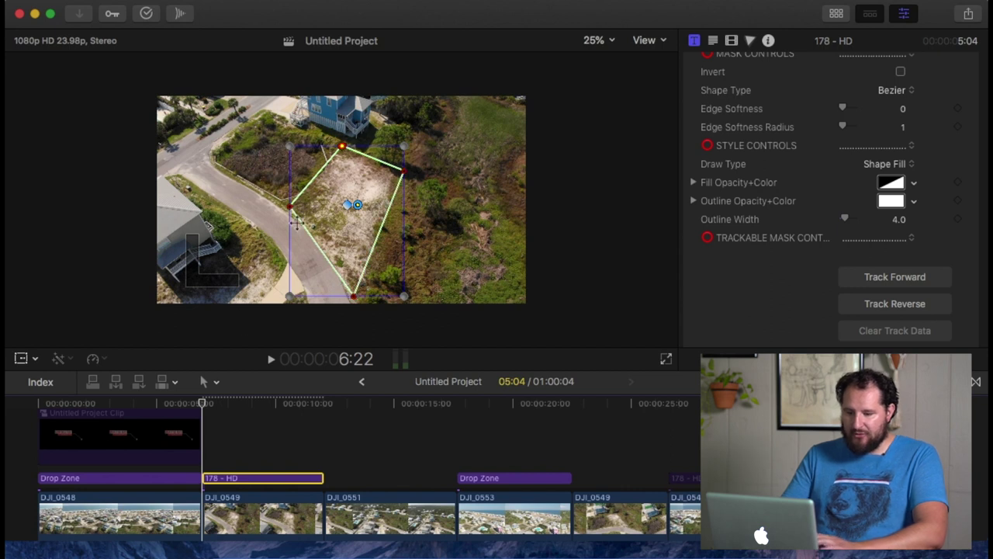
# Track the mask points forward through the clip, then scrub to a later frame to check.
pyautogui.click(903, 276)
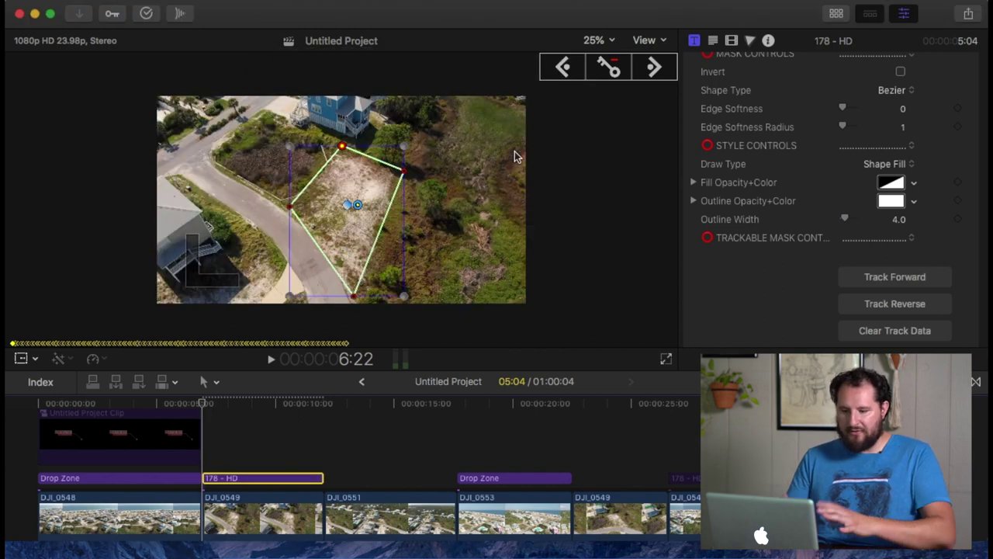
pyautogui.moveTo(208, 408); pyautogui.dragTo(185, 399)
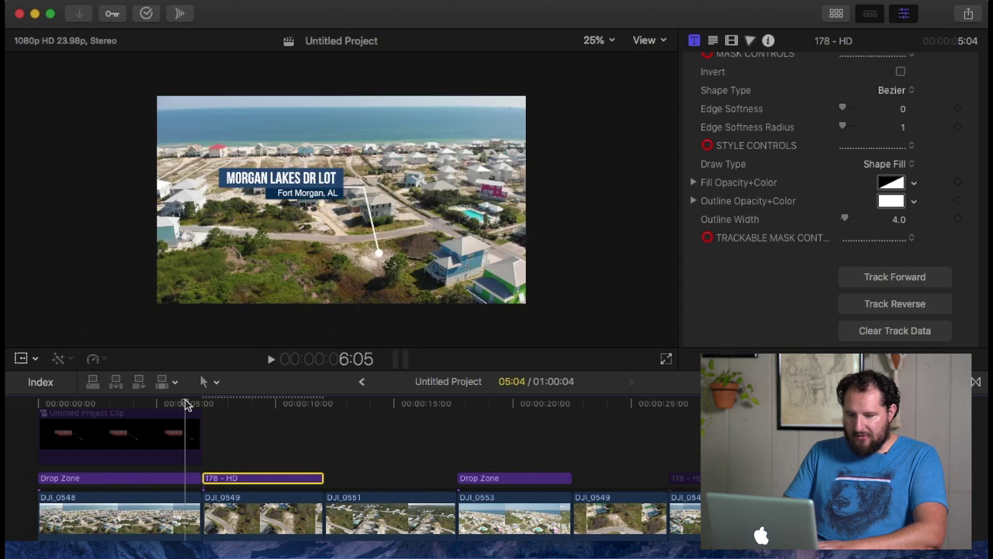
pyautogui.press('space')
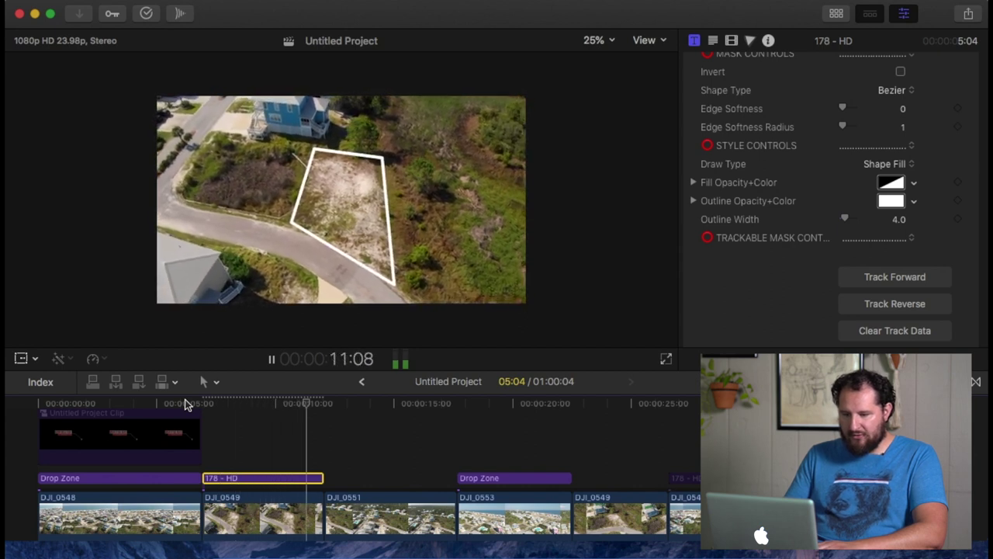
pyautogui.press('space')
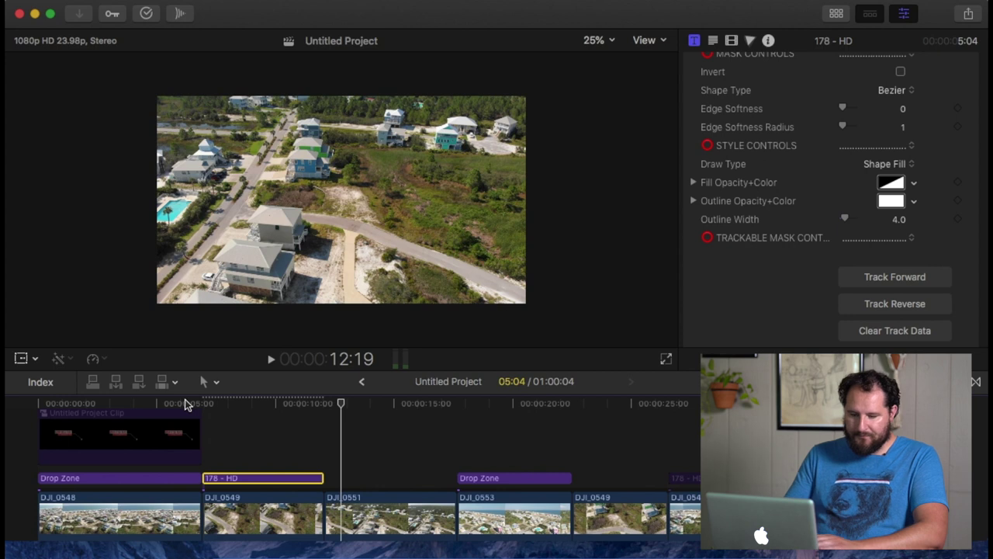
pyautogui.click(206, 411)
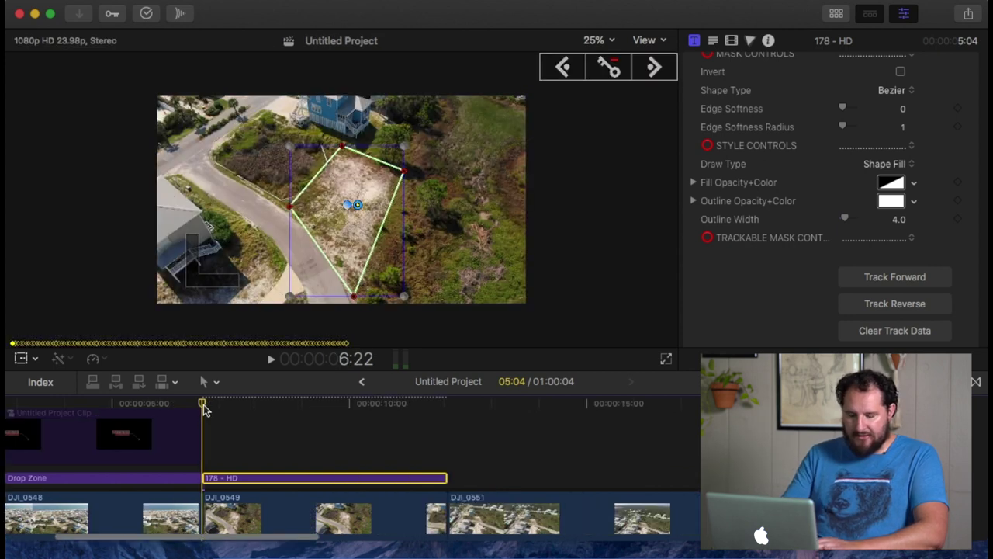
pyautogui.press('super+equal')
pyautogui.press('super+equal')
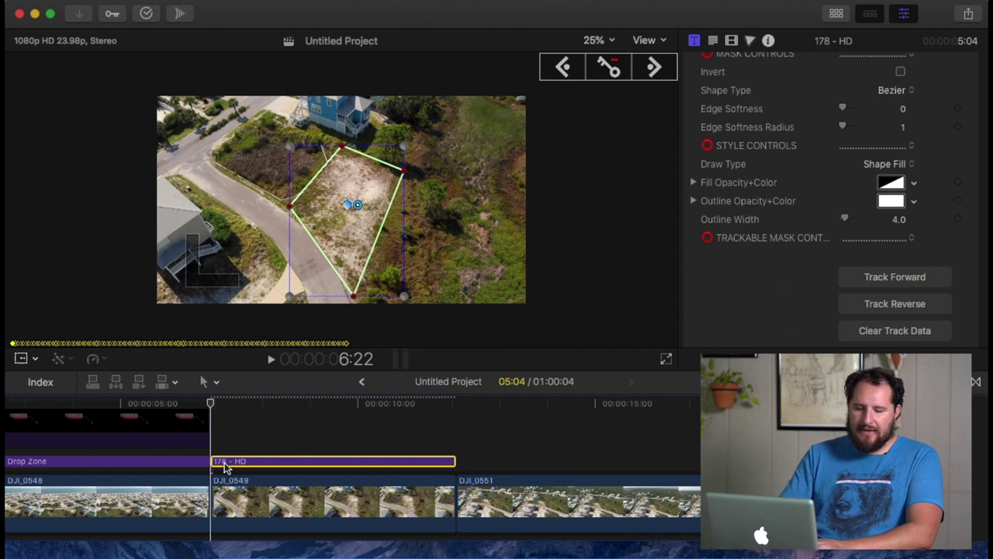
# Add an opacity fade-in at the outline clip's start and preview it with playback.
pyautogui.hotkey('ctrl', 'v')
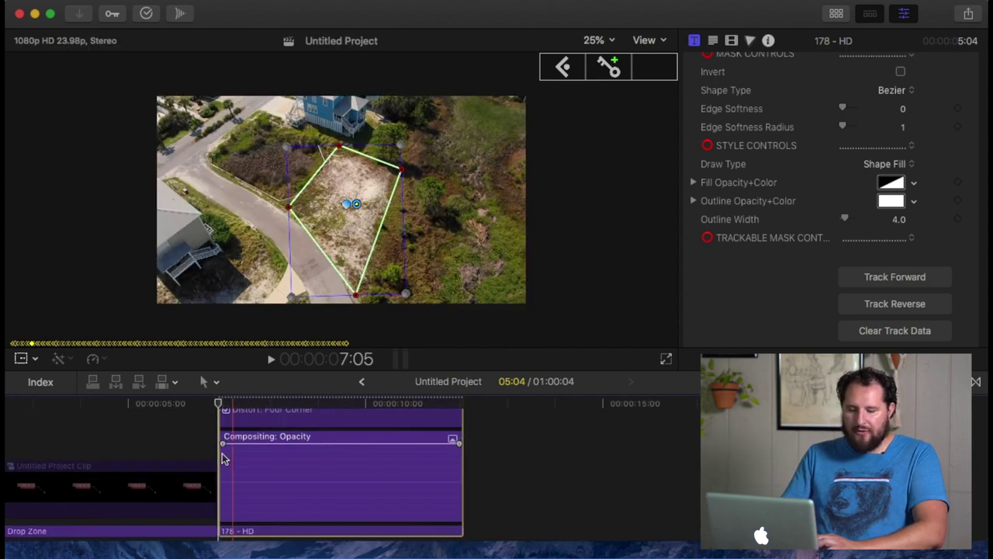
pyautogui.moveTo(218, 444); pyautogui.dragTo(222, 412)
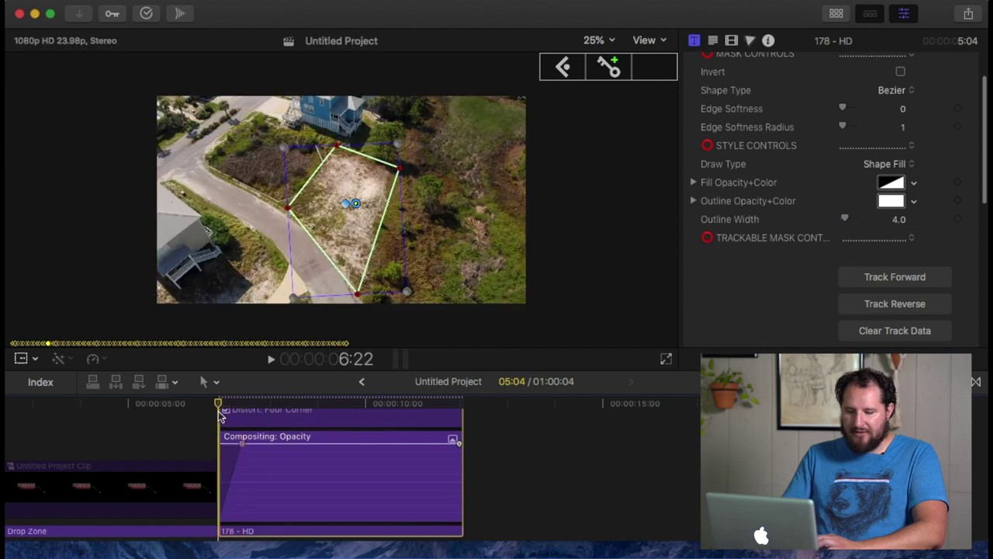
pyautogui.press('space')
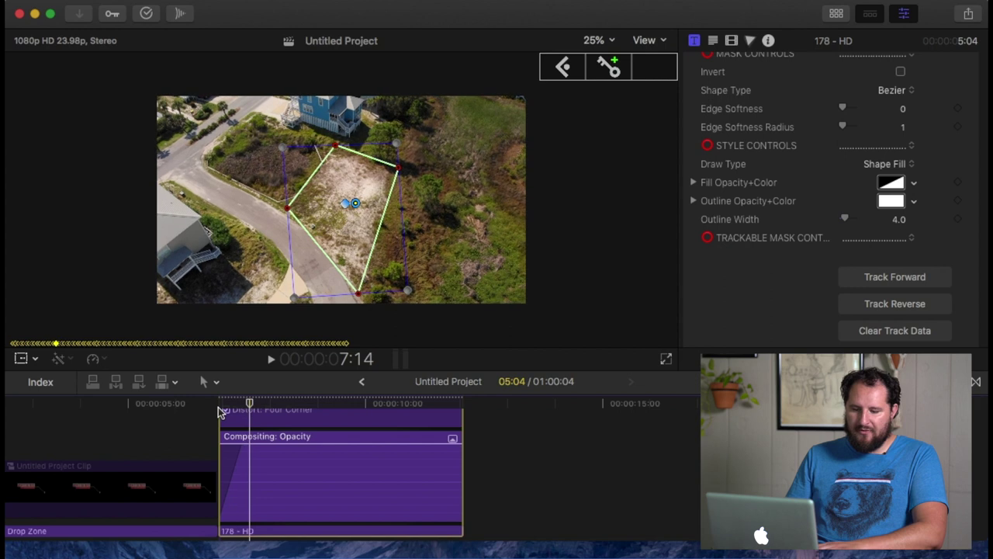
pyautogui.press('j')
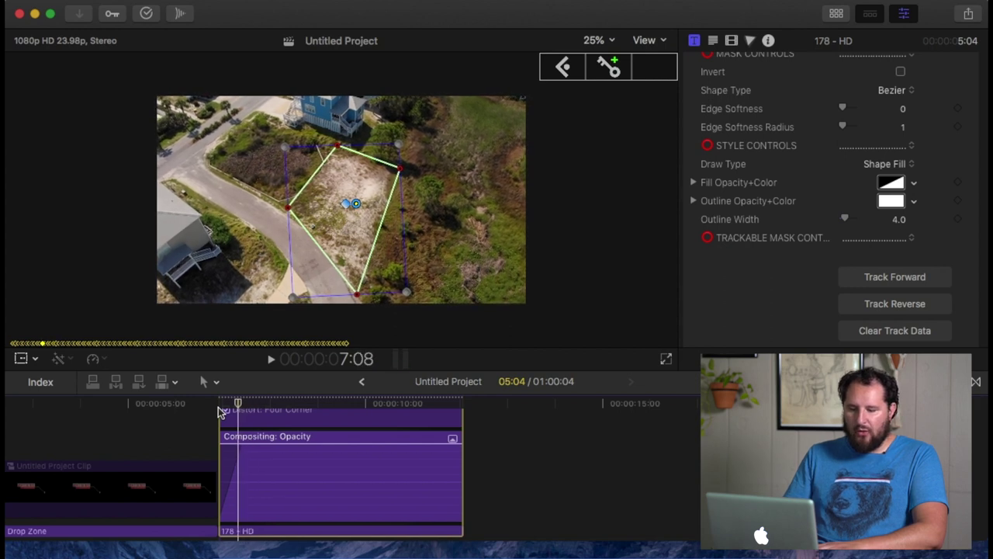
pyautogui.press('k')
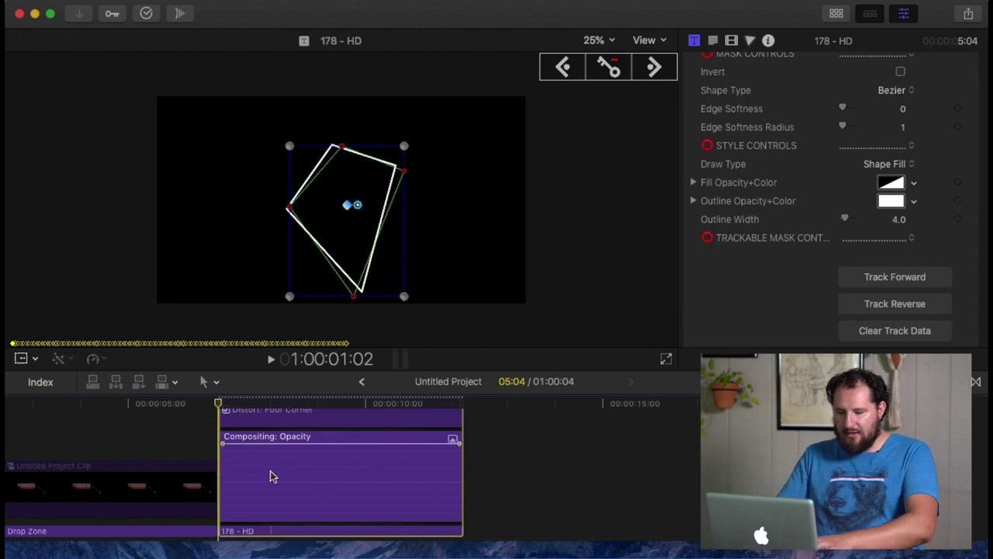
pyautogui.hotkey('ctrl', 'v')
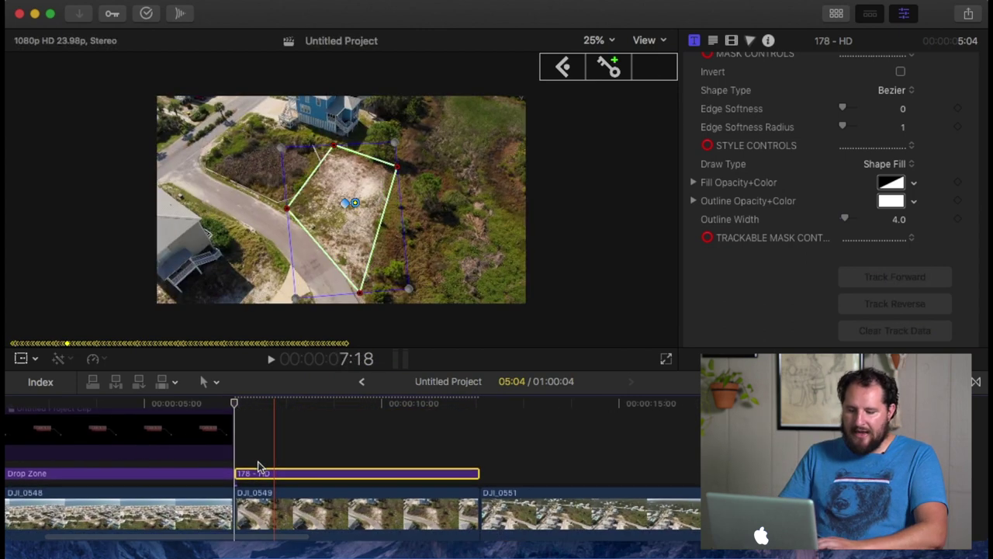
# Turn the 178 - HD clip into a new compound clip named 'Outline'.
pyautogui.click(267, 475)
pyautogui.rightClick(267, 476)
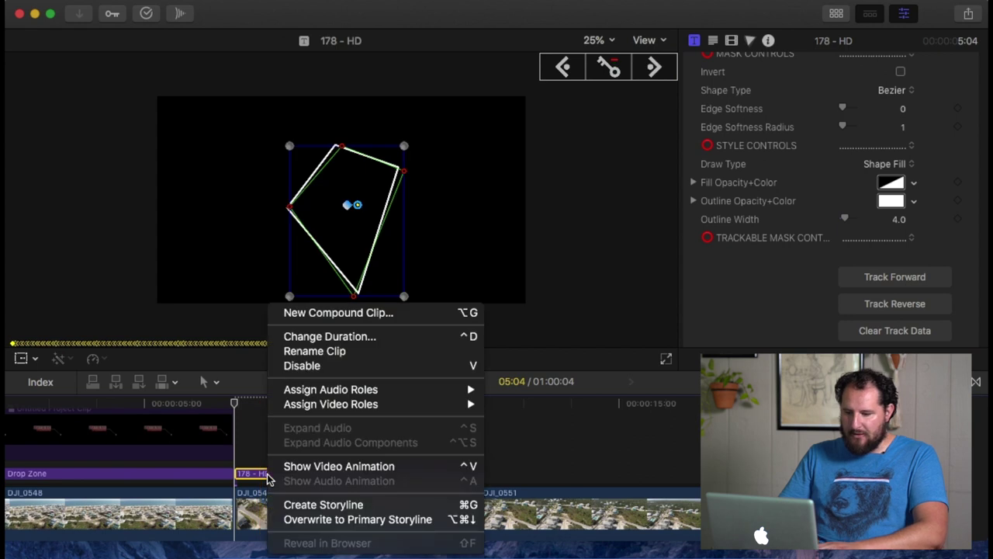
pyautogui.click(345, 318)
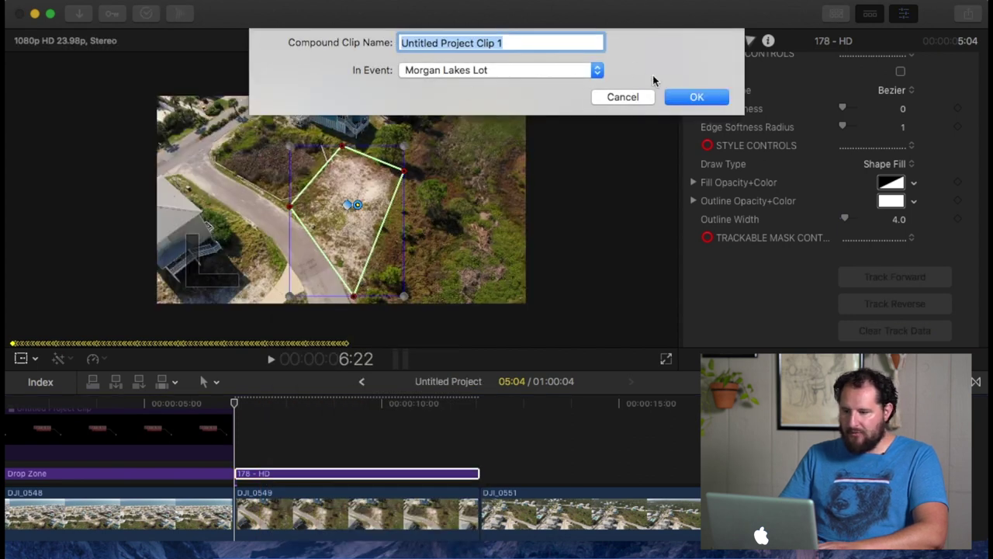
pyautogui.write('Outline')
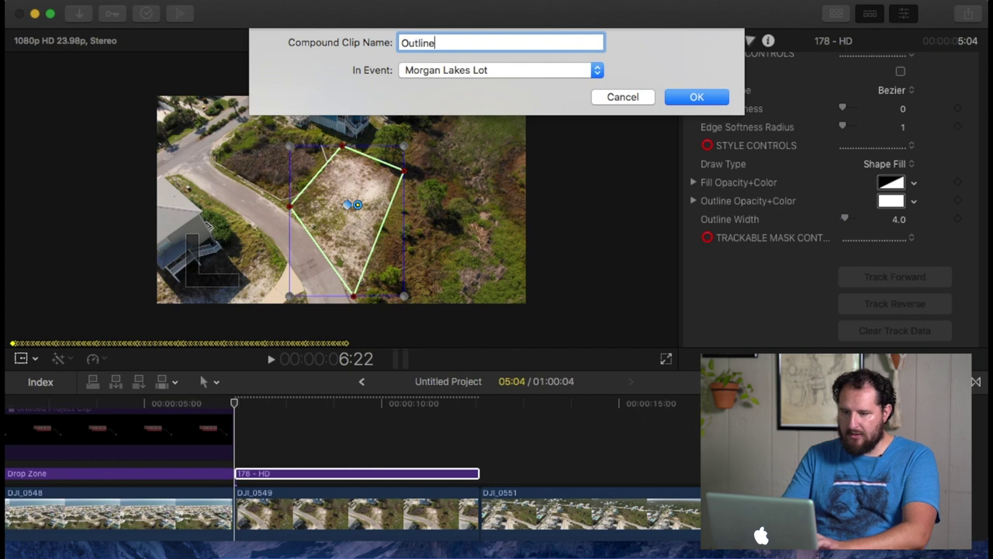
pyautogui.press('Return')
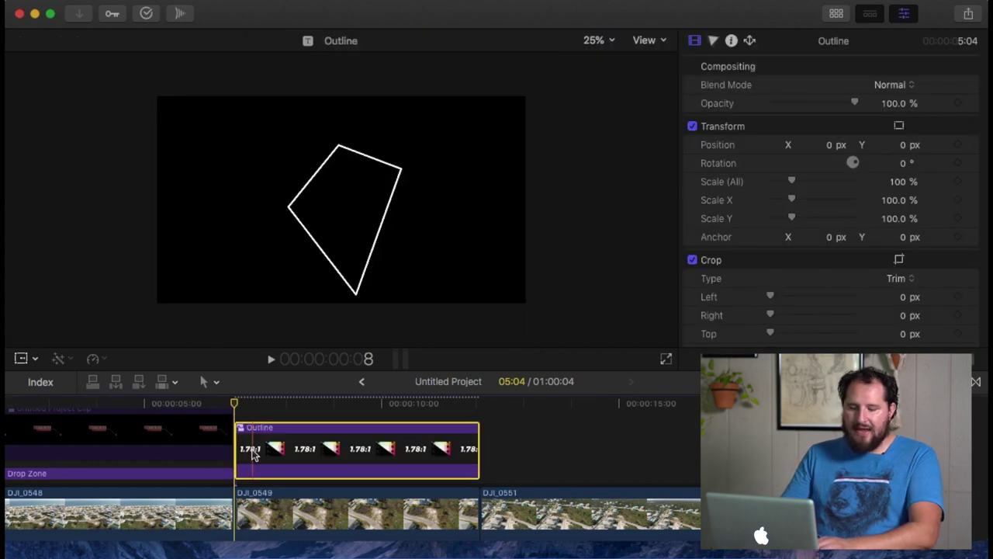
# Drag the Outline clip's Compositing: Opacity fade-in handle so it fades in from 0%.
pyautogui.hotkey('ctrl', 'v')
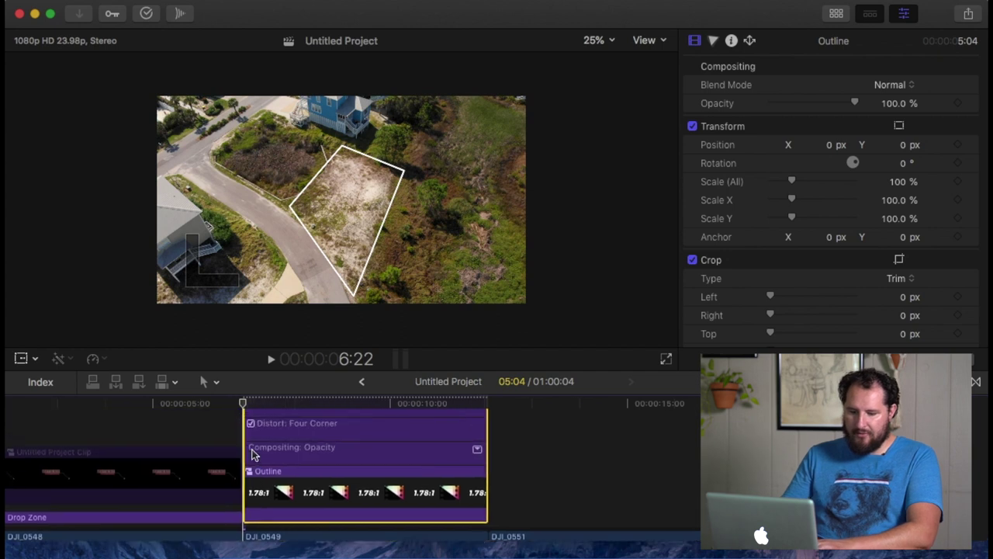
pyautogui.doubleClick(262, 452)
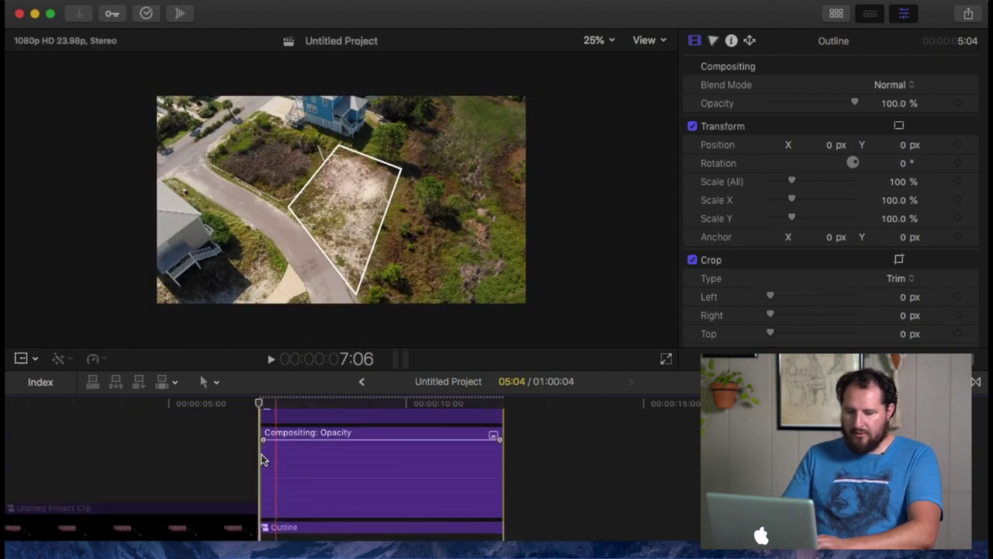
pyautogui.click(264, 443)
pyautogui.moveTo(264, 443); pyautogui.dragTo(294, 453)
pyautogui.hotkey('ctrl', 'v')
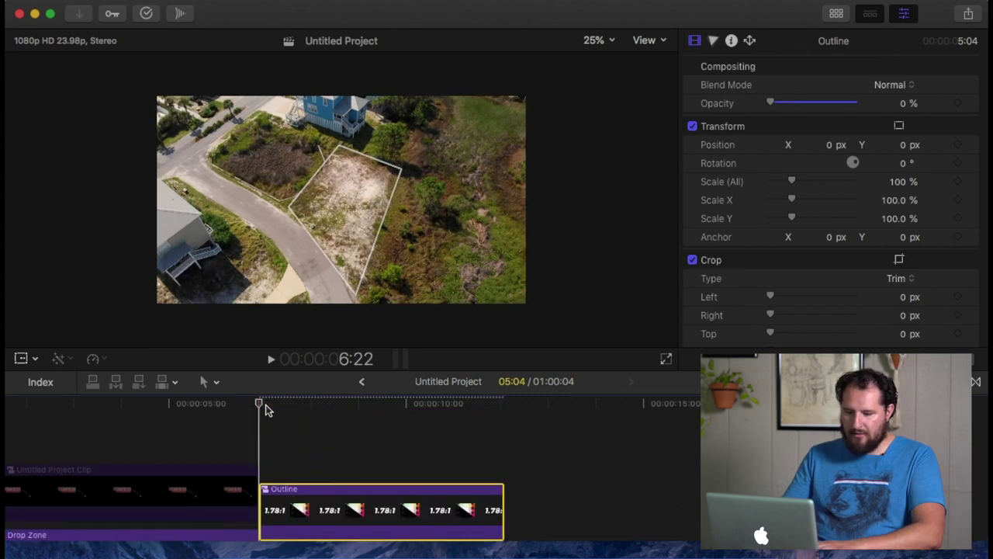
# Play back the Outline clip to preview the fade-in.
pyautogui.press('space')
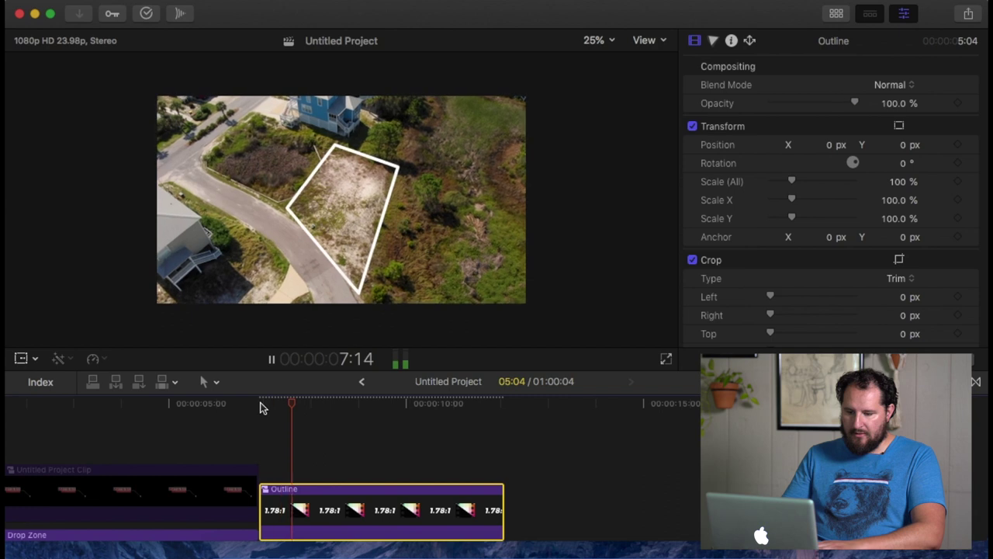
pyautogui.press('space')
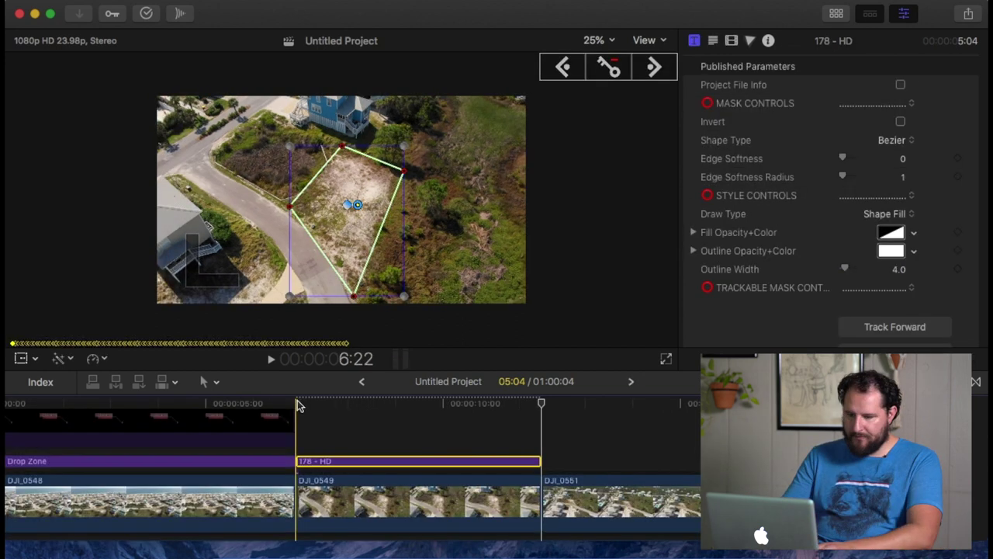
pyautogui.press('space')
pyautogui.press('space')
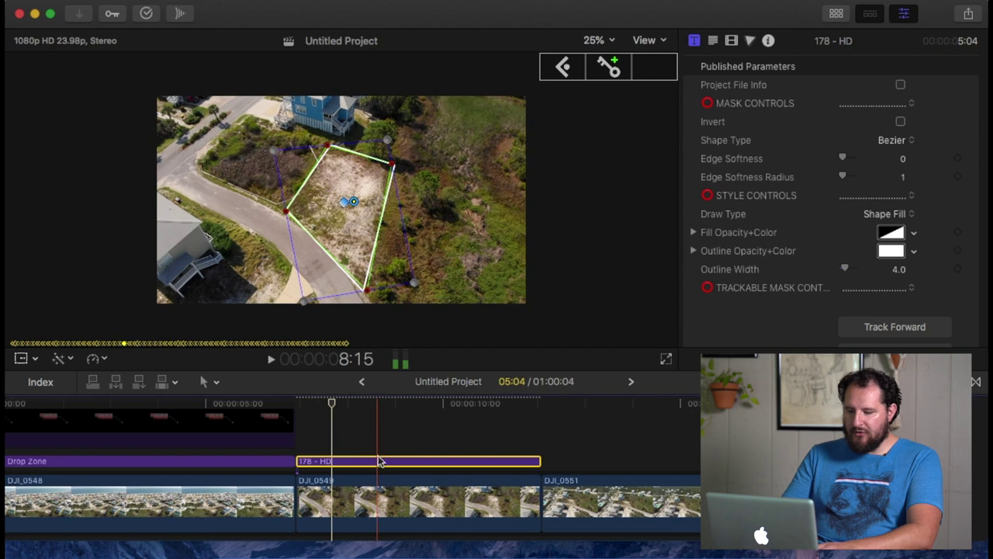
# Change the mask outline colour to bright red (Maraschino).
pyautogui.click(892, 251)
pyautogui.click(771, 233)
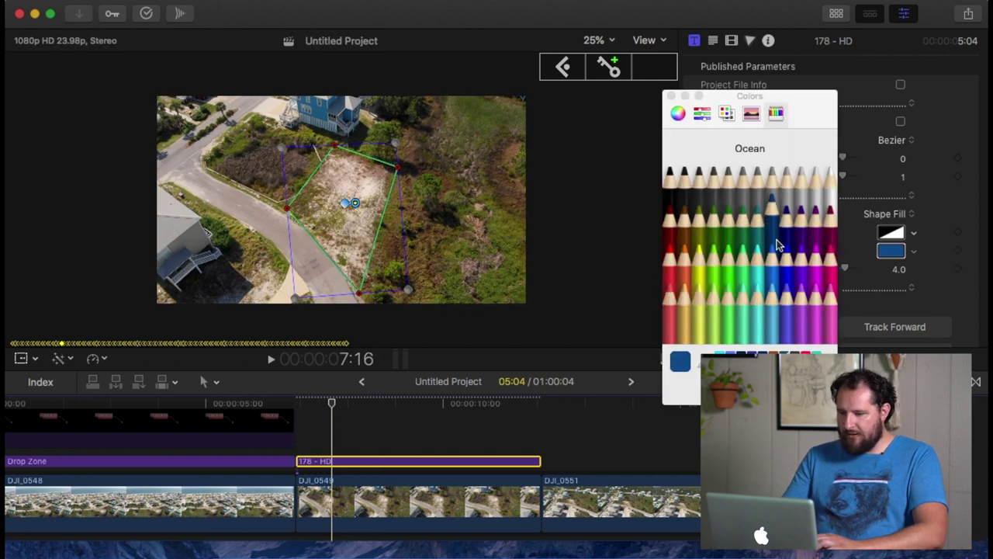
pyautogui.click(672, 237)
pyautogui.click(672, 268)
pyautogui.click(672, 95)
# Make the mask fill black (Licorice) at 0.4 opacity.
pyautogui.click(892, 233)
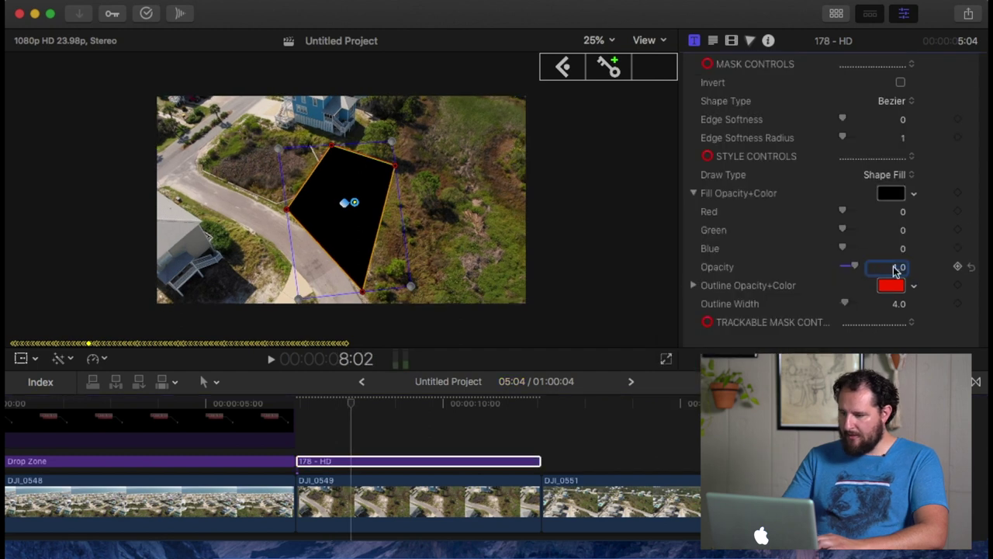
pyautogui.write('0.5')
pyautogui.press('Return')
pyautogui.write('0.4')
pyautogui.press('Return')
pyautogui.press('Down')
pyautogui.press('Down')
pyautogui.press('Up')
pyautogui.press('Up')
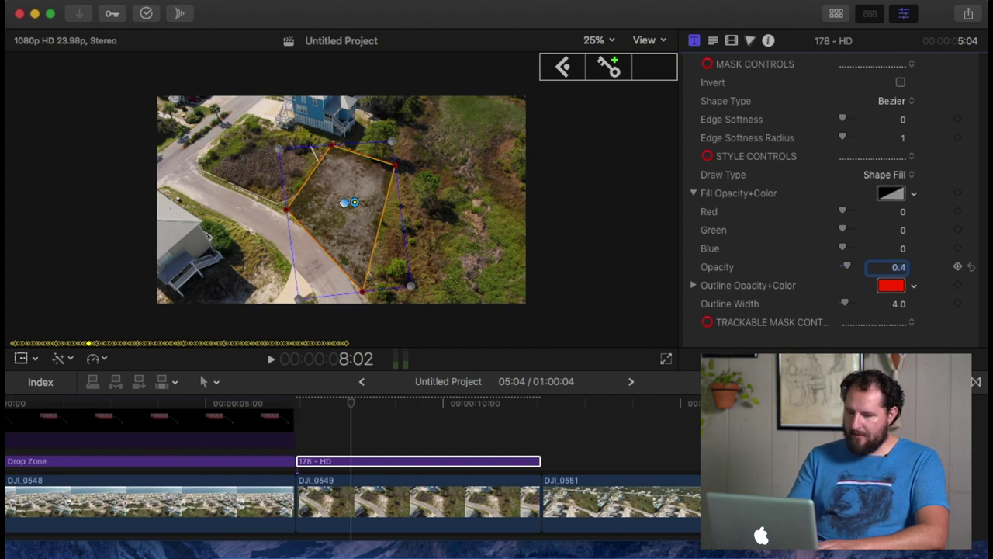
pyautogui.press('super+a')
# Select the 178 - HD clip and play back the red-outlined lot.
pyautogui.click(672, 417)
pyautogui.press('space')
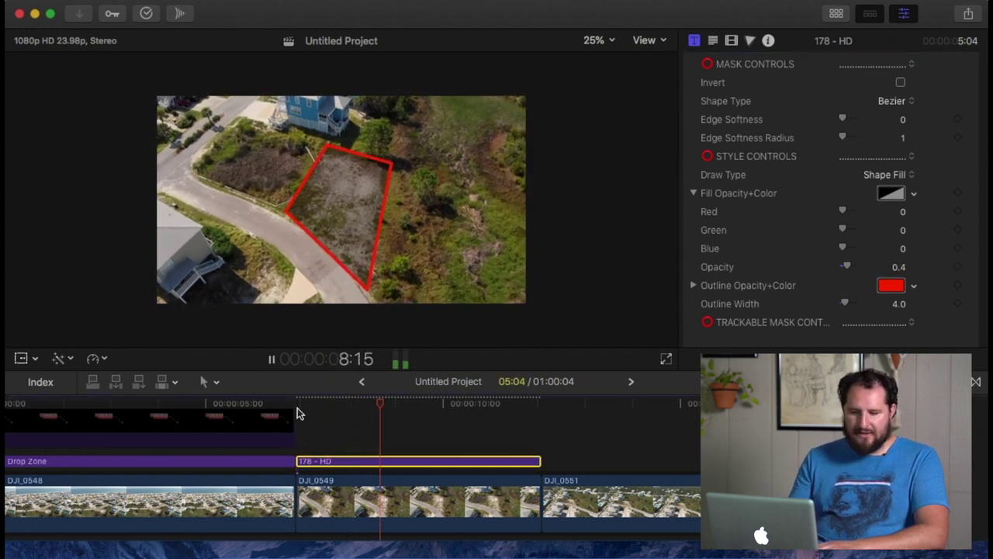
pyautogui.press('space')
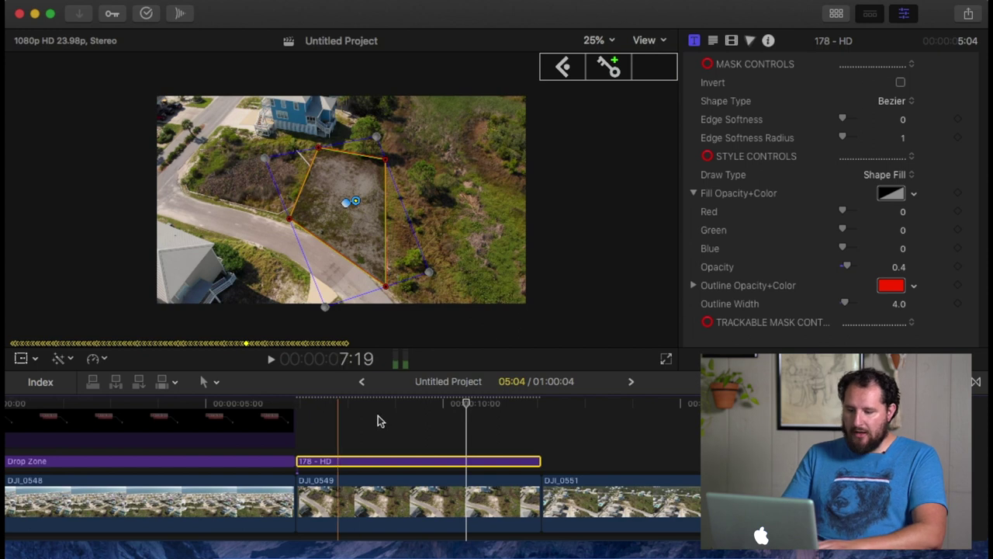
# At 7:16, delete the lot mask's bottom control point, leaving three corners.
pyautogui.hscroll(-3, 464, 425)
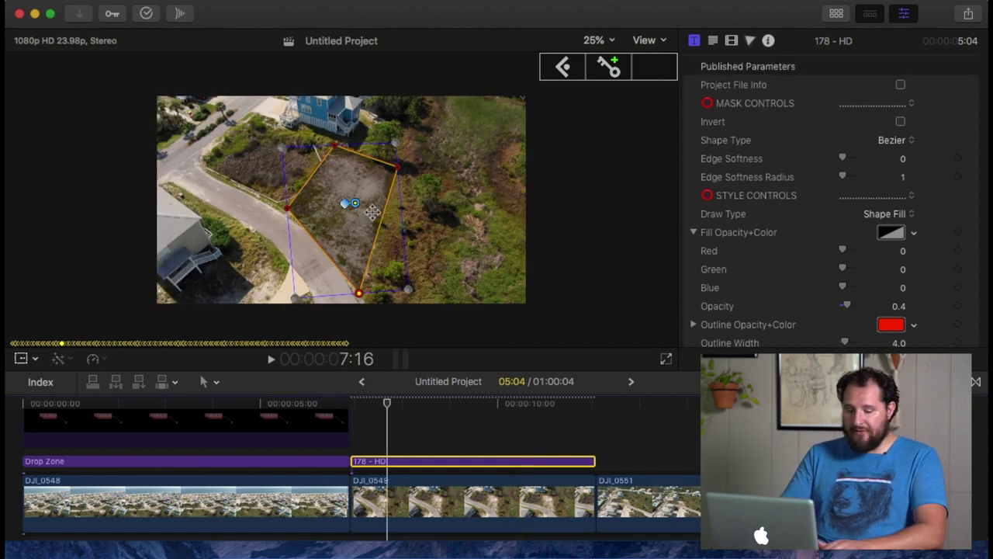
pyautogui.click(359, 293)
pyautogui.press('Delete')
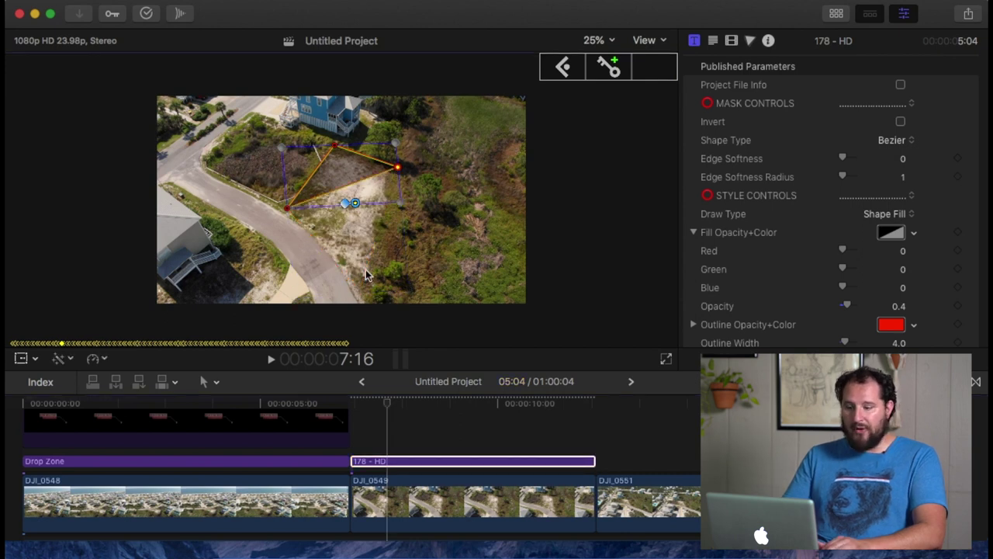
# Clear the old outline and place new points at the lot's back and right corners.
pyautogui.press('super+z')
pyautogui.press('super+z')
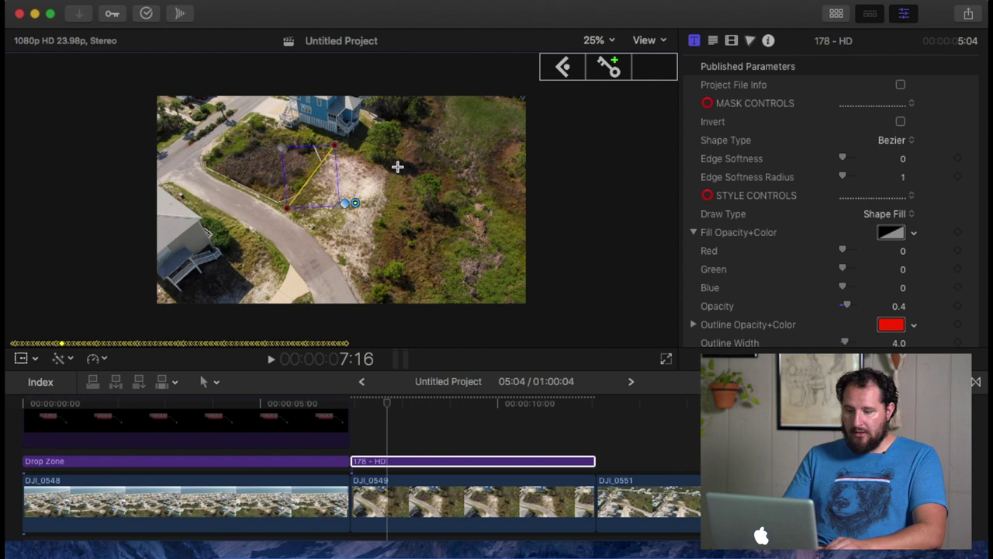
pyautogui.click(327, 145)
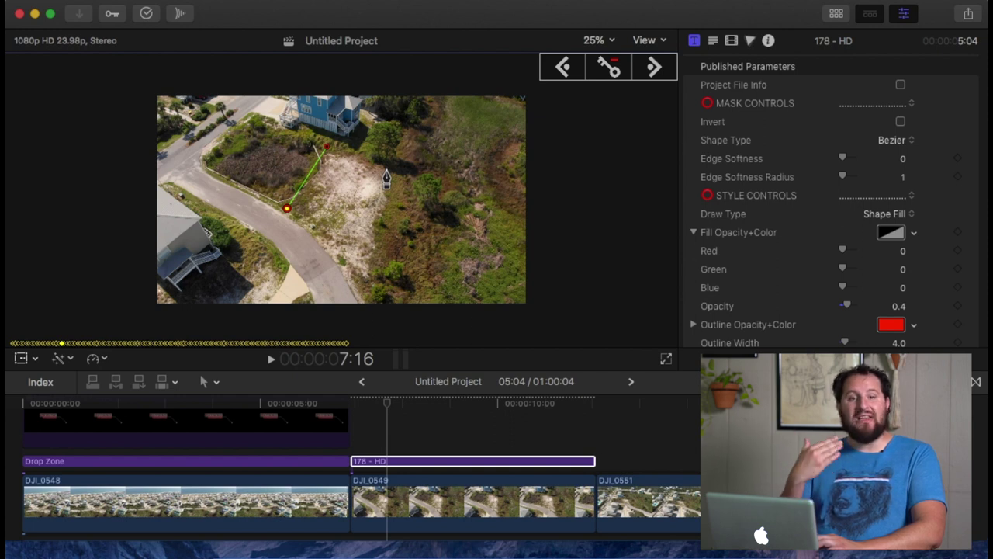
pyautogui.click(387, 167)
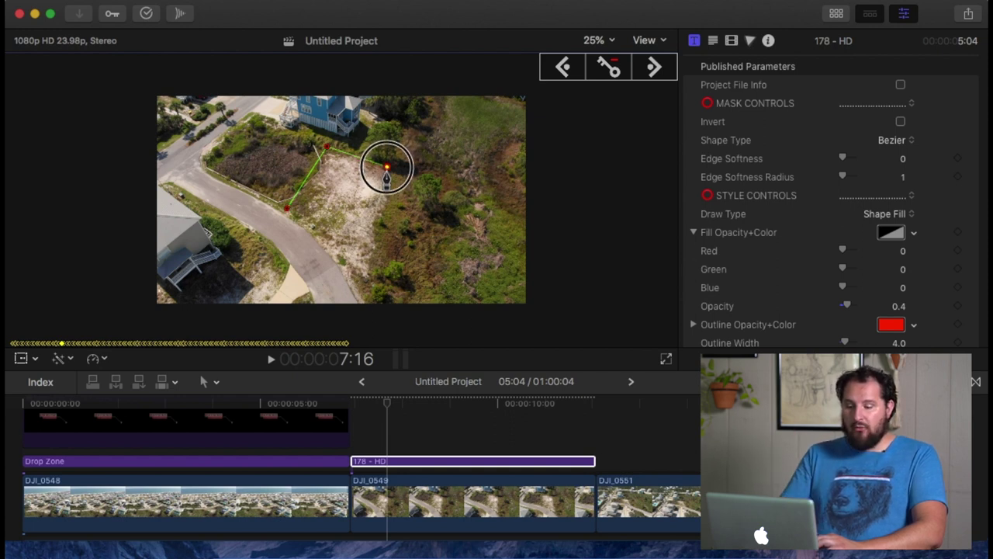
pyautogui.moveTo(387, 172); pyautogui.dragTo(402, 184)
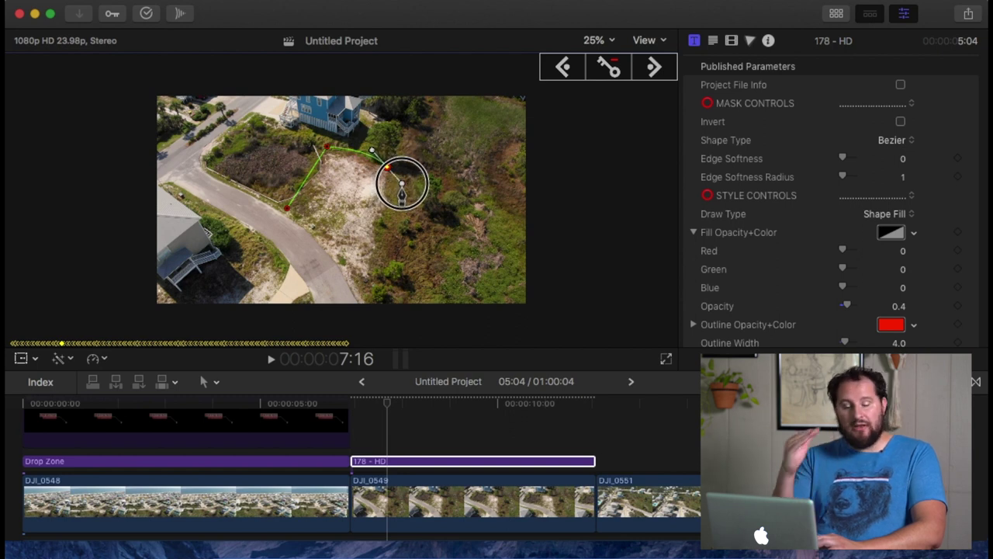
pyautogui.moveTo(402, 184); pyautogui.dragTo(402, 199)
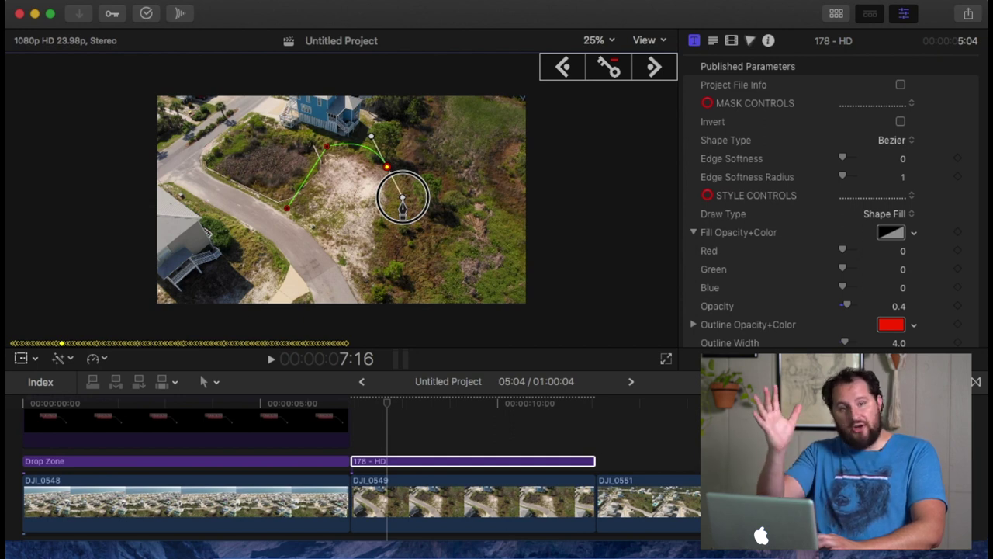
pyautogui.moveTo(403, 200); pyautogui.dragTo(393, 177)
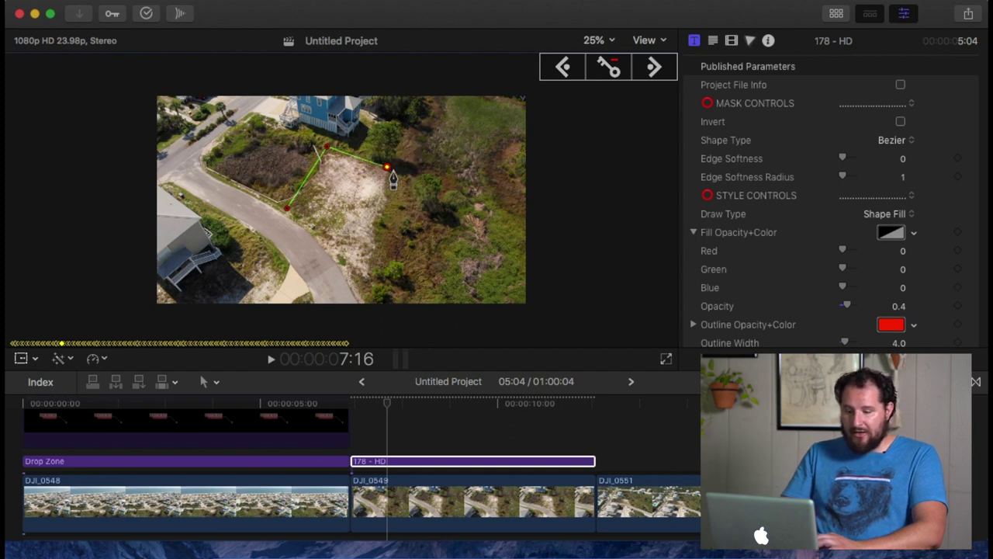
# Add a bottom corner point, curve the first point's edge along the road, and close the mask.
pyautogui.click(364, 299)
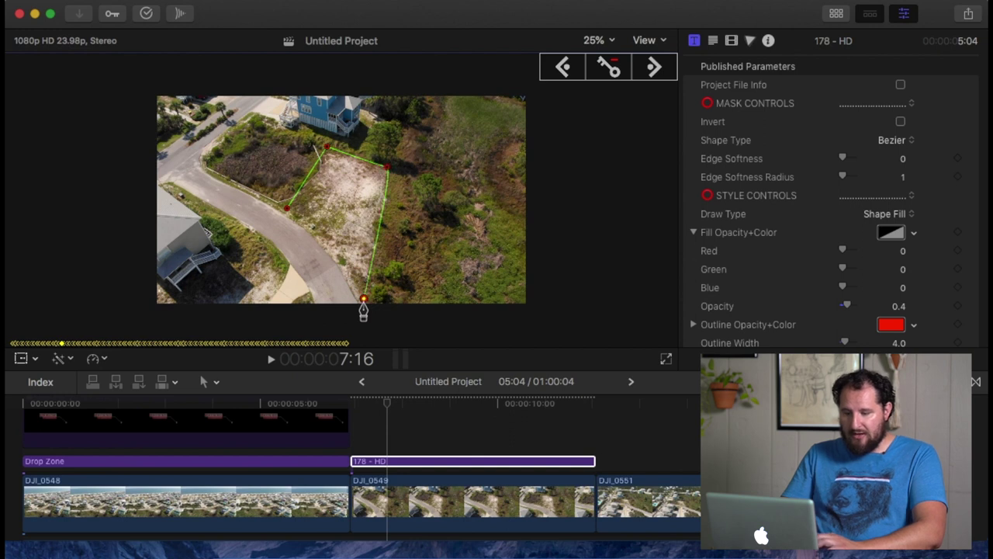
pyautogui.click(287, 209)
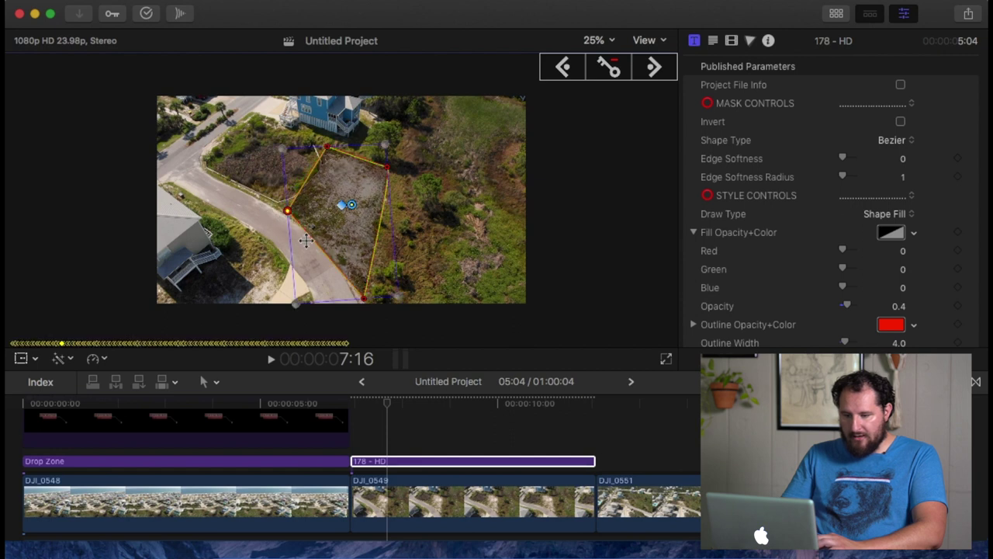
pyautogui.press('super+z')
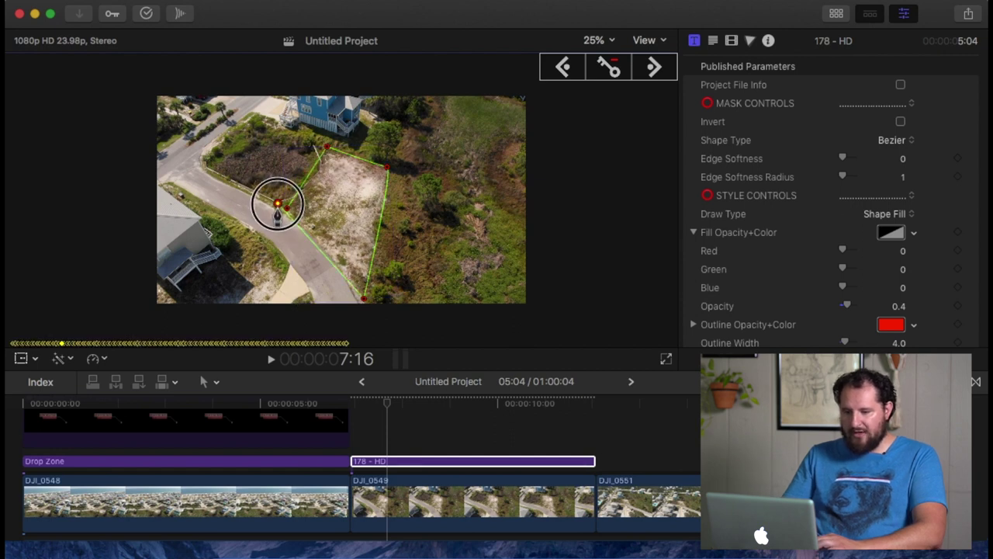
pyautogui.moveTo(266, 206); pyautogui.dragTo(231, 179)
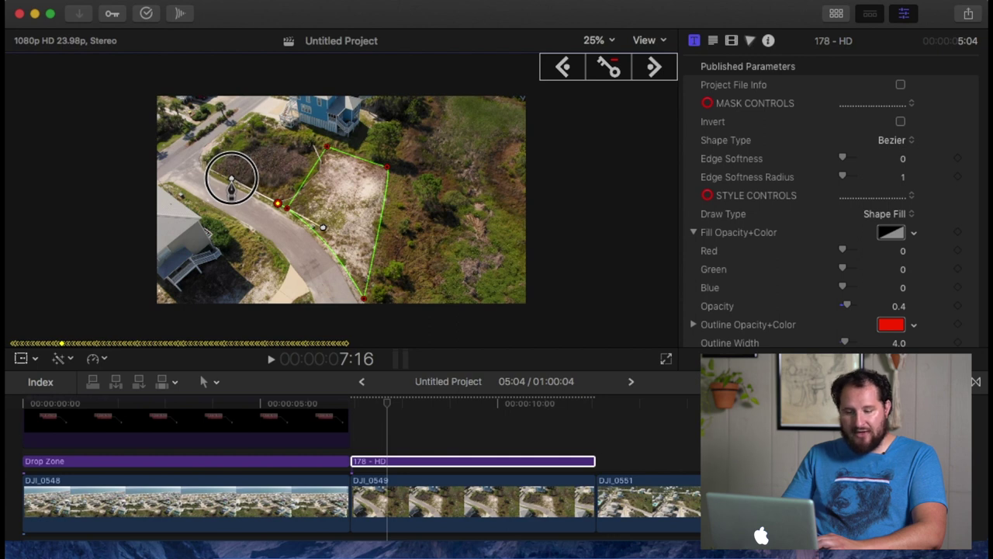
pyautogui.moveTo(231, 184); pyautogui.dragTo(231, 187)
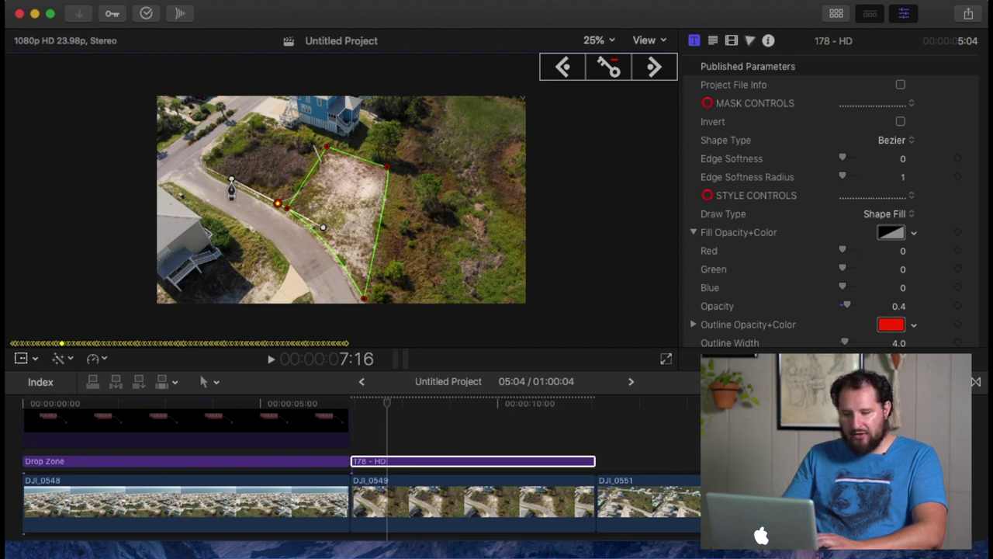
pyautogui.click(287, 210)
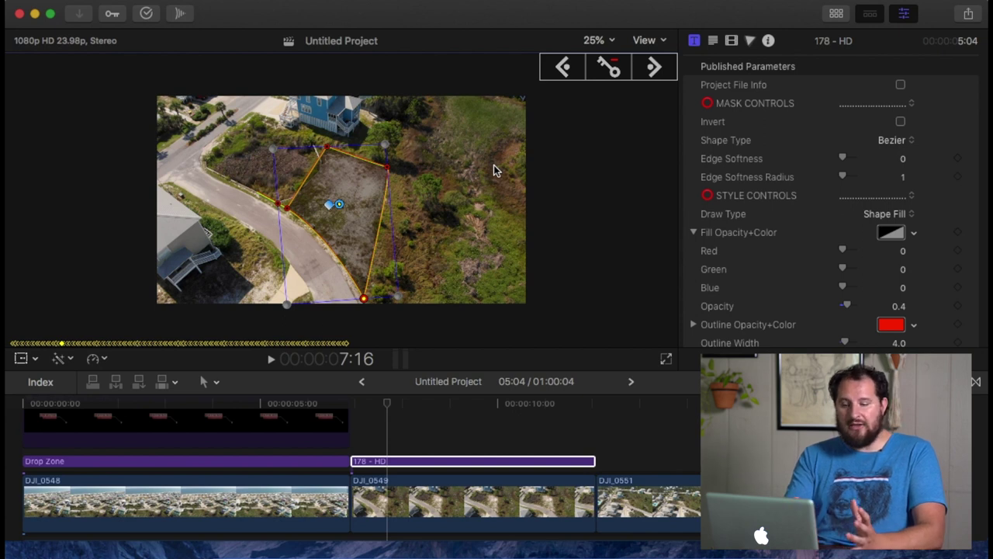
# Scrub the 178 - HD clip to check the mask, park at 7:12, and reveal Track Forward/Reverse.
pyautogui.click(388, 407)
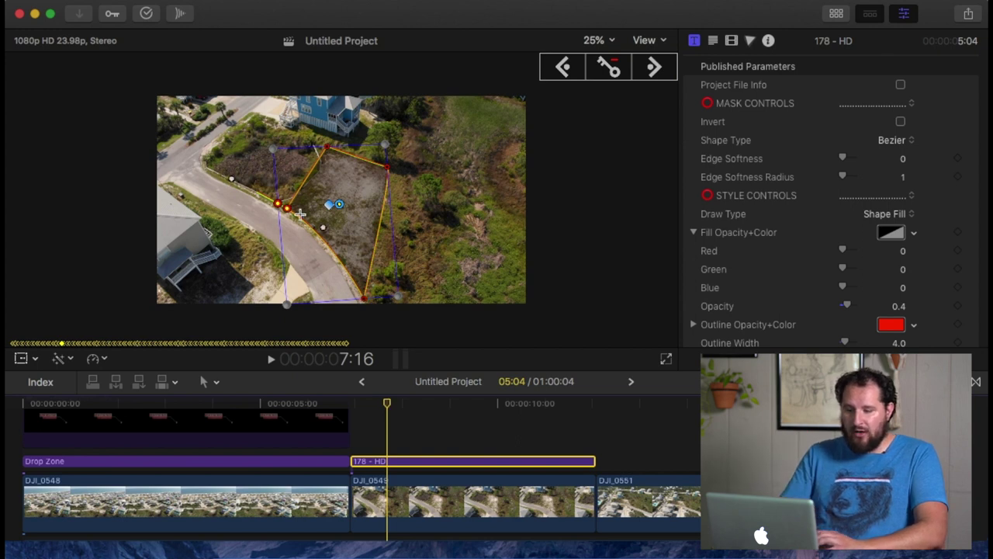
pyautogui.click(367, 299)
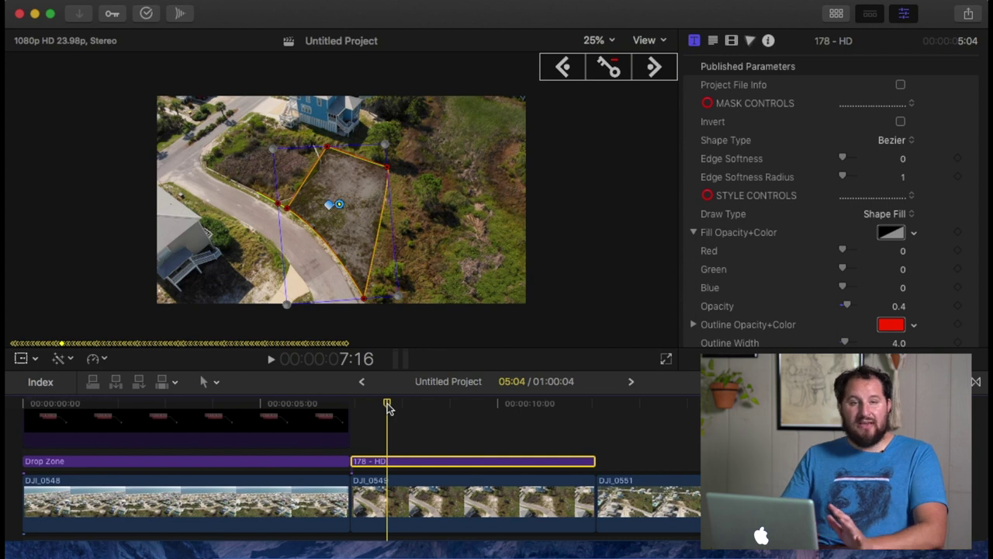
pyautogui.moveTo(389, 409); pyautogui.dragTo(456, 409)
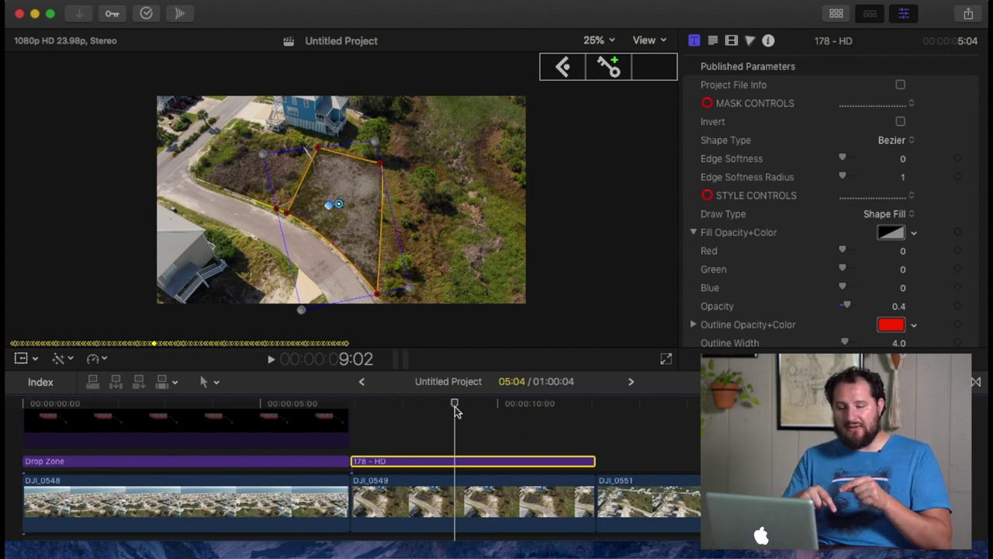
pyautogui.moveTo(398, 404); pyautogui.dragTo(380, 405)
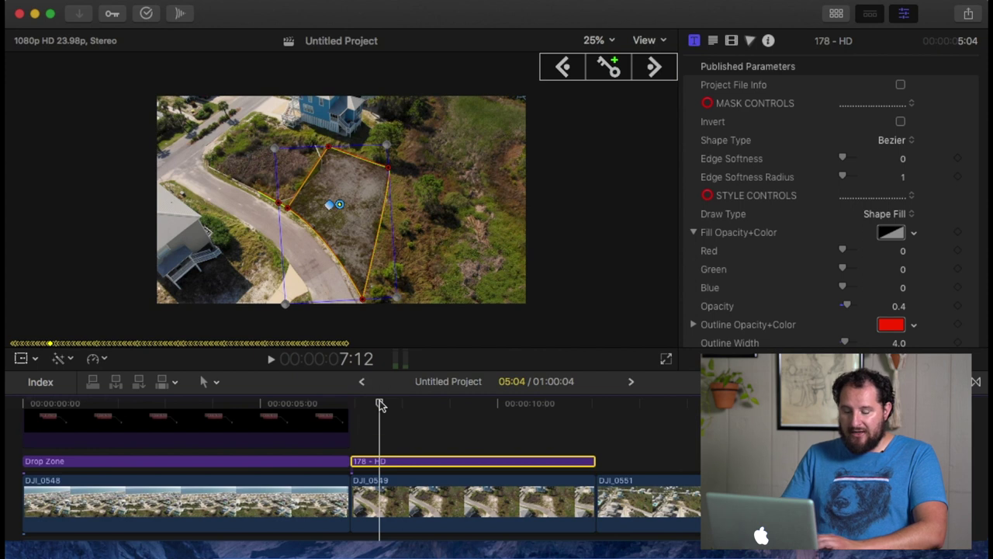
pyautogui.scroll(-5, 757, 241)
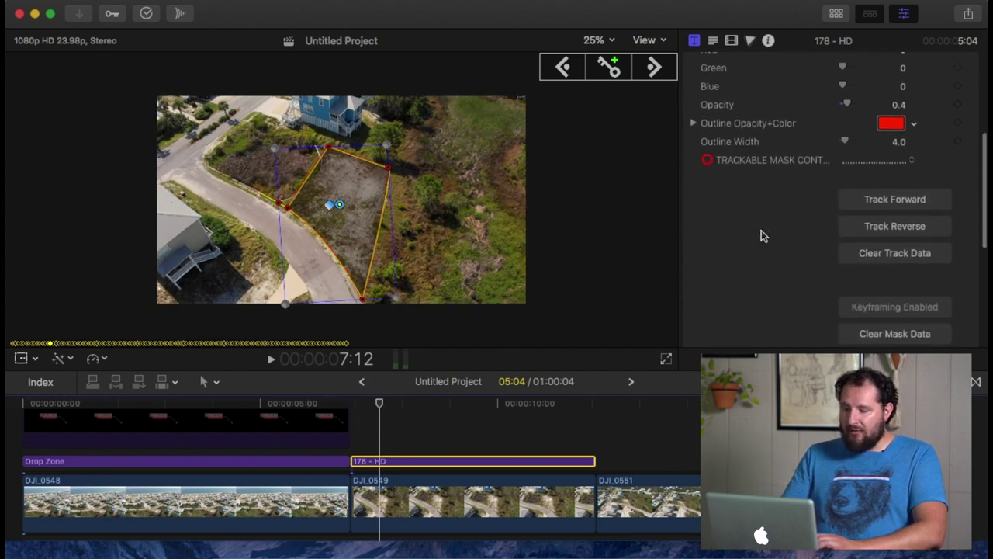
# Track the lot mask in reverse and forward, then play the clip from the start to review.
pyautogui.click(884, 228)
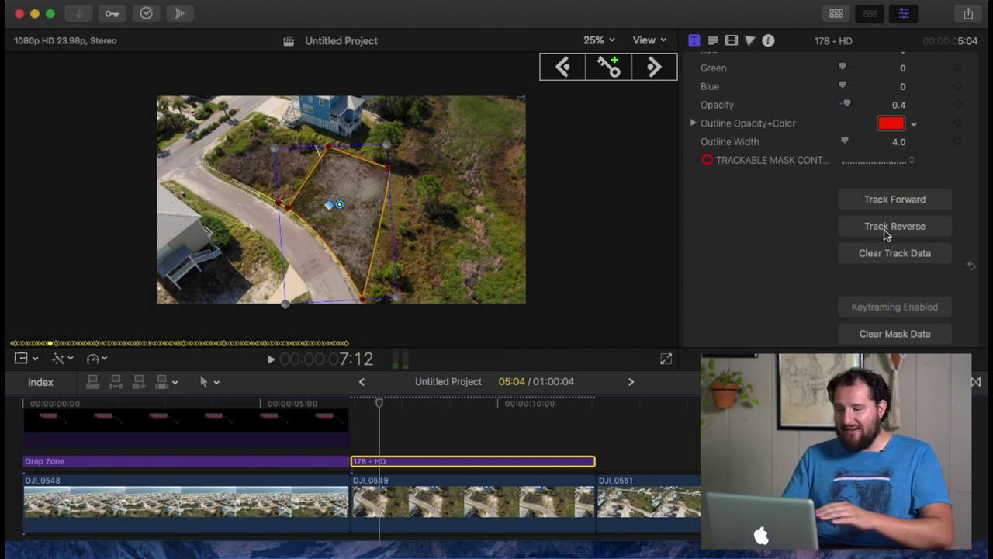
pyautogui.click(887, 203)
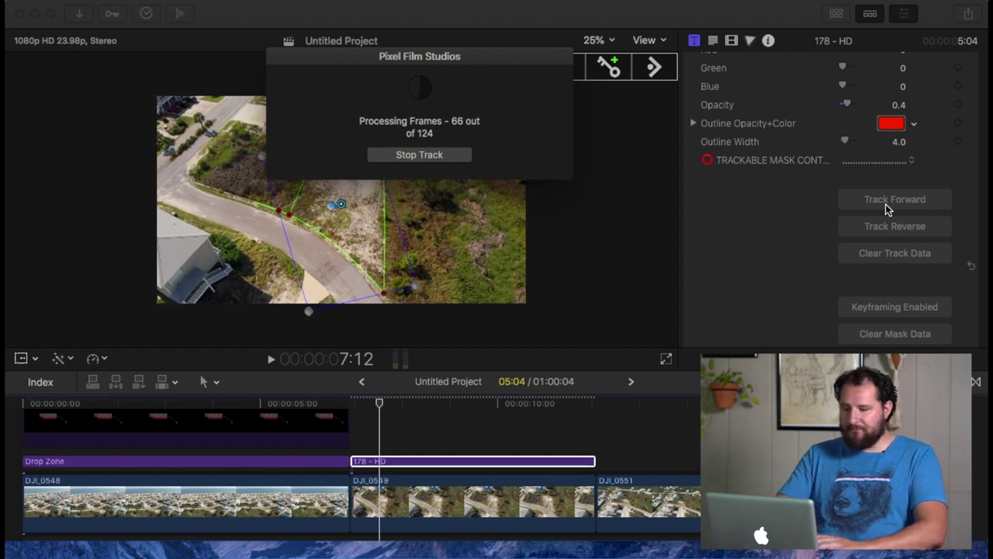
pyautogui.click(350, 403)
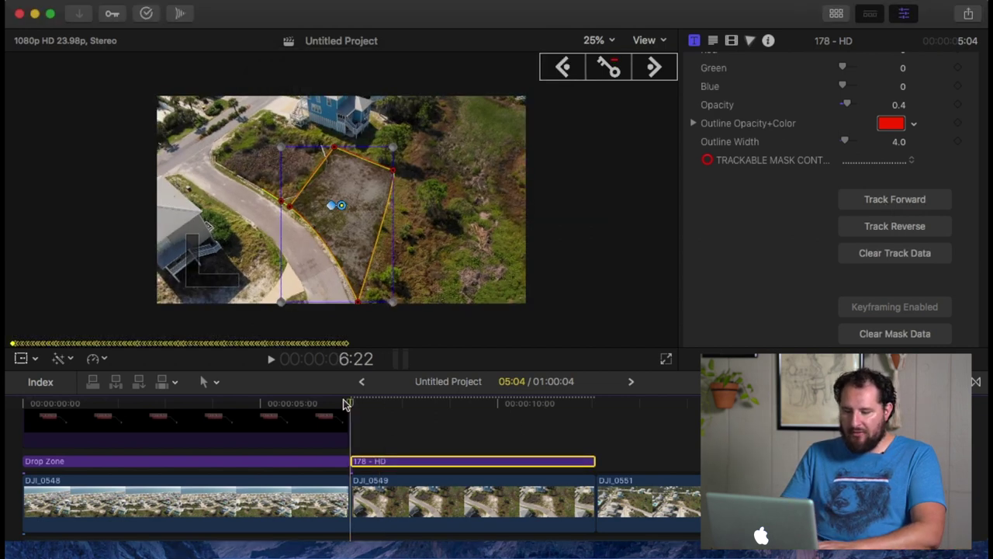
pyautogui.press('space')
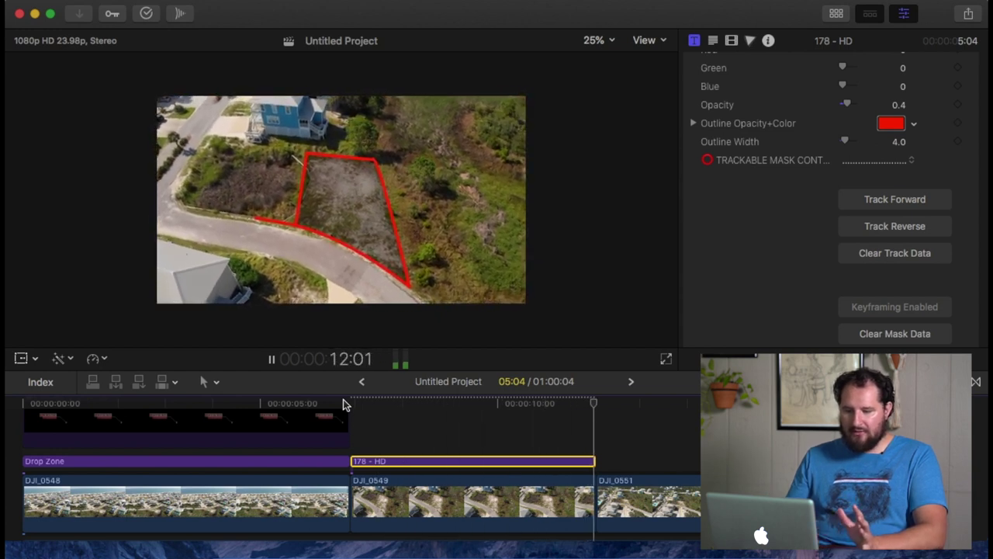
pyautogui.press('space')
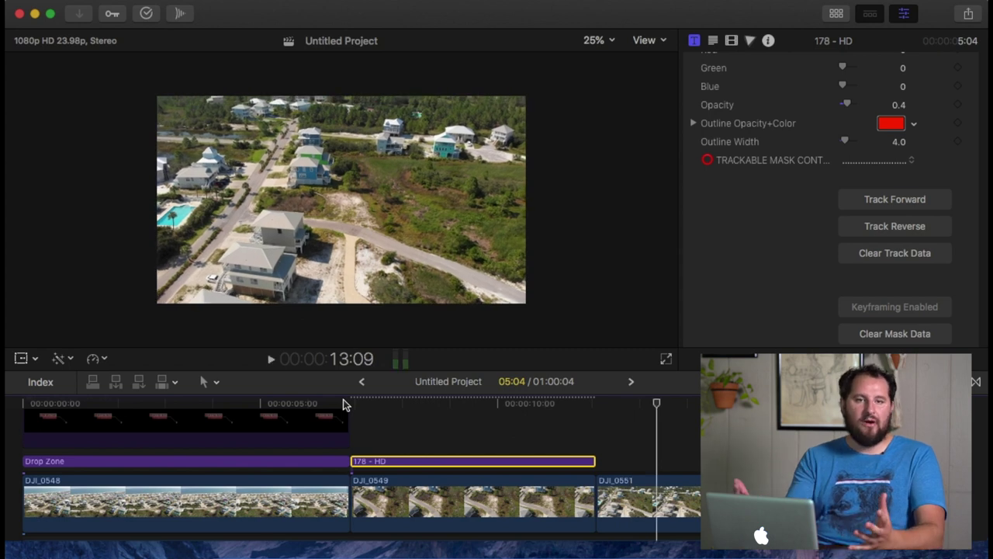